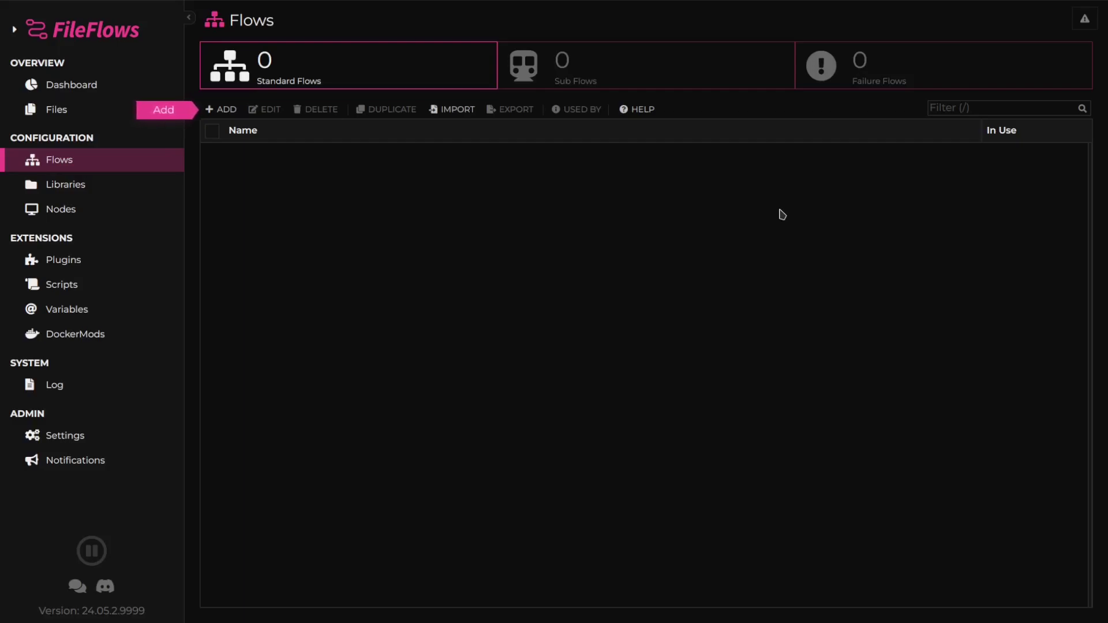
# - Create a new flow from the blank File template
pyautogui.click(230, 112)
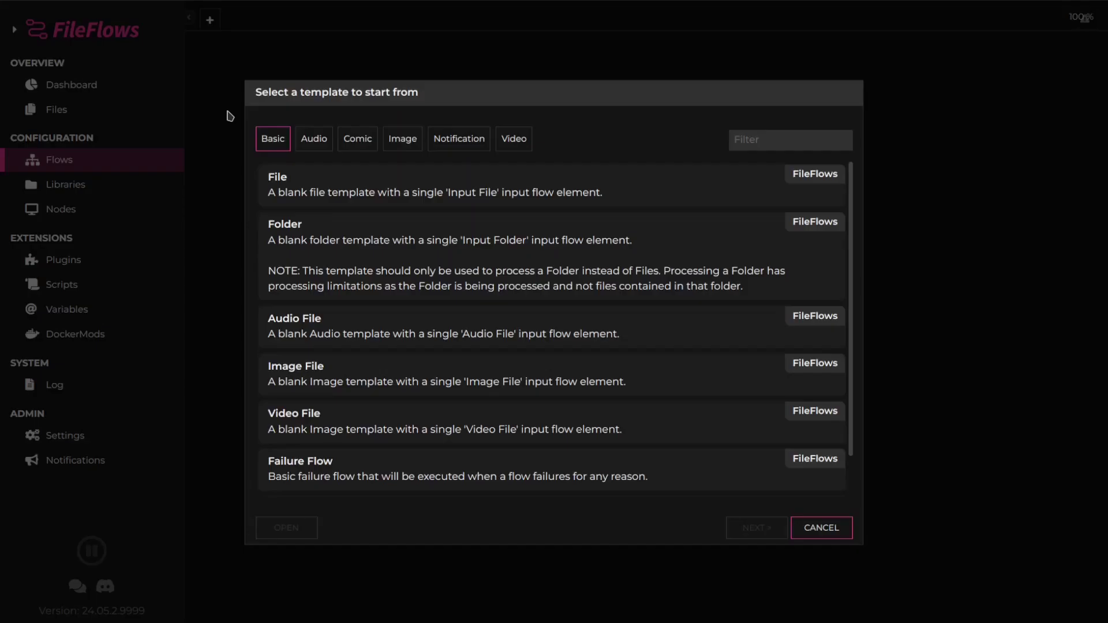
pyautogui.click(375, 195)
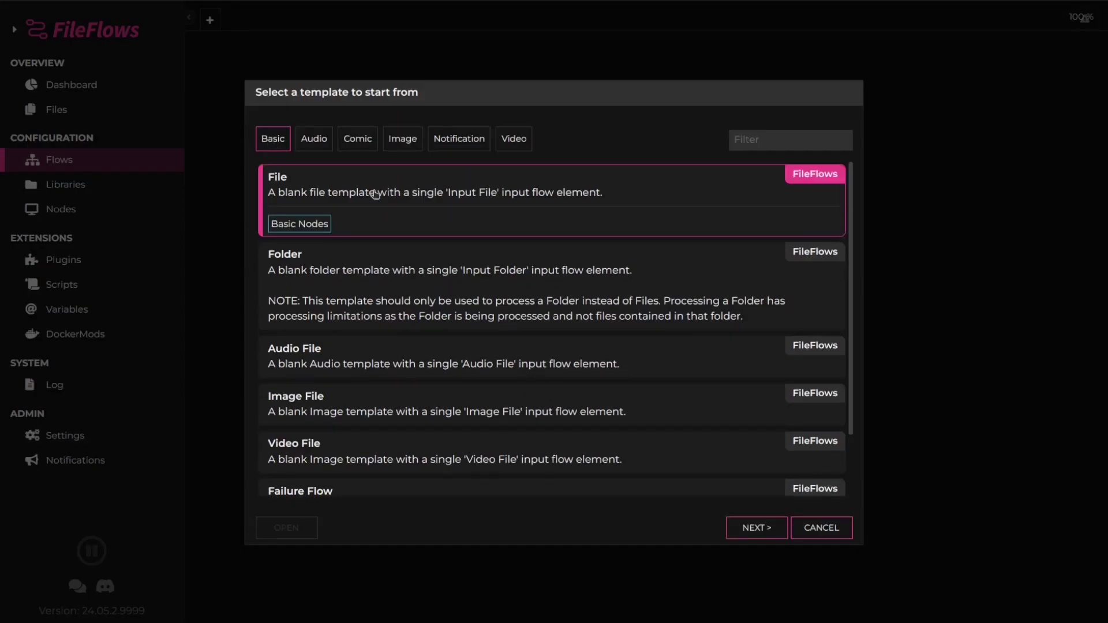
pyautogui.click(774, 528)
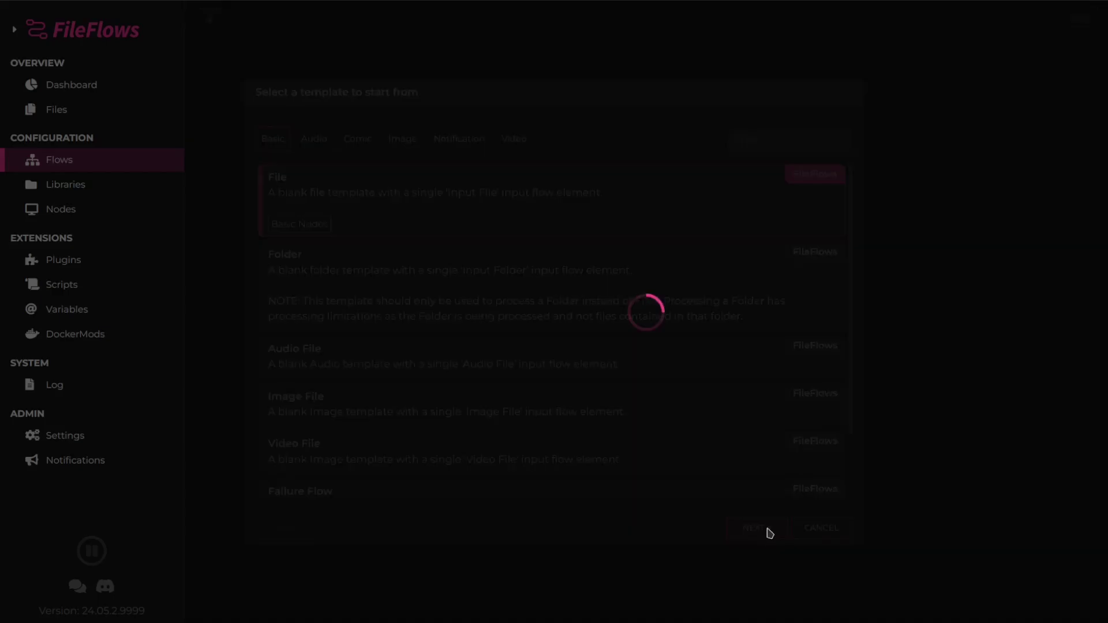
# - Add a Tools > Unpack step extracting to {temp}/extracted, fed by Input File
pyautogui.scroll(-5, 982, 295)
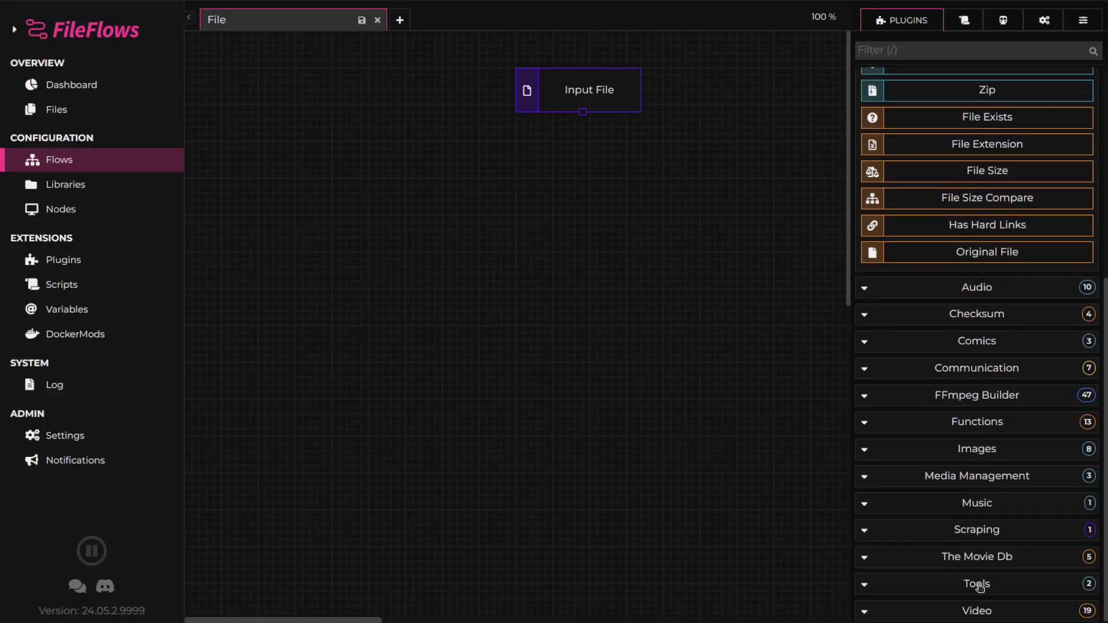
pyautogui.click(977, 585)
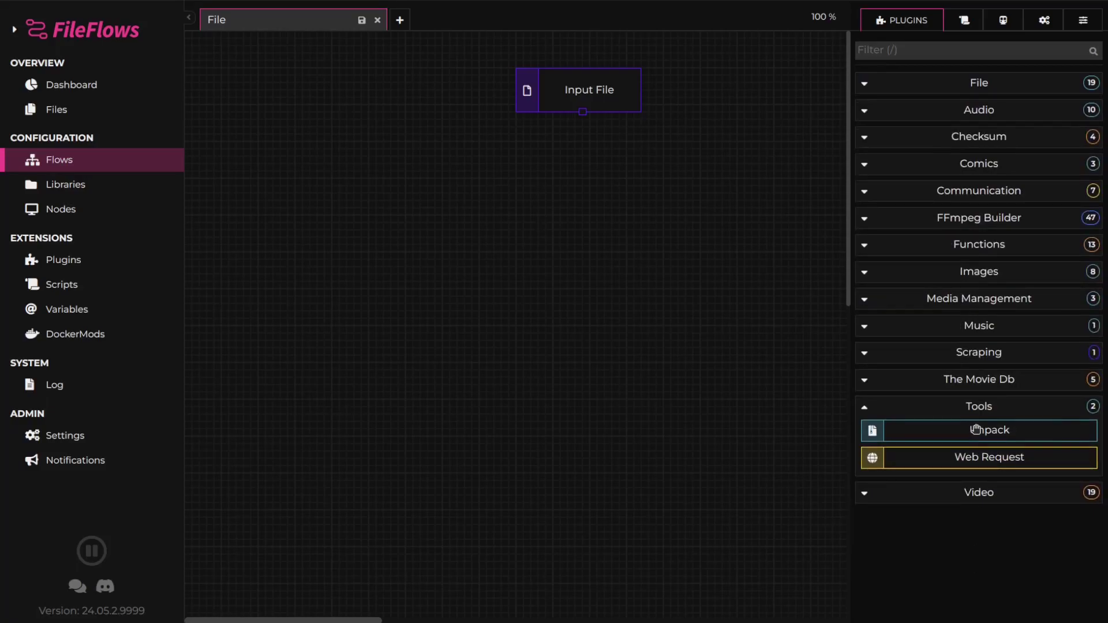
pyautogui.moveTo(975, 430); pyautogui.dragTo(596, 272)
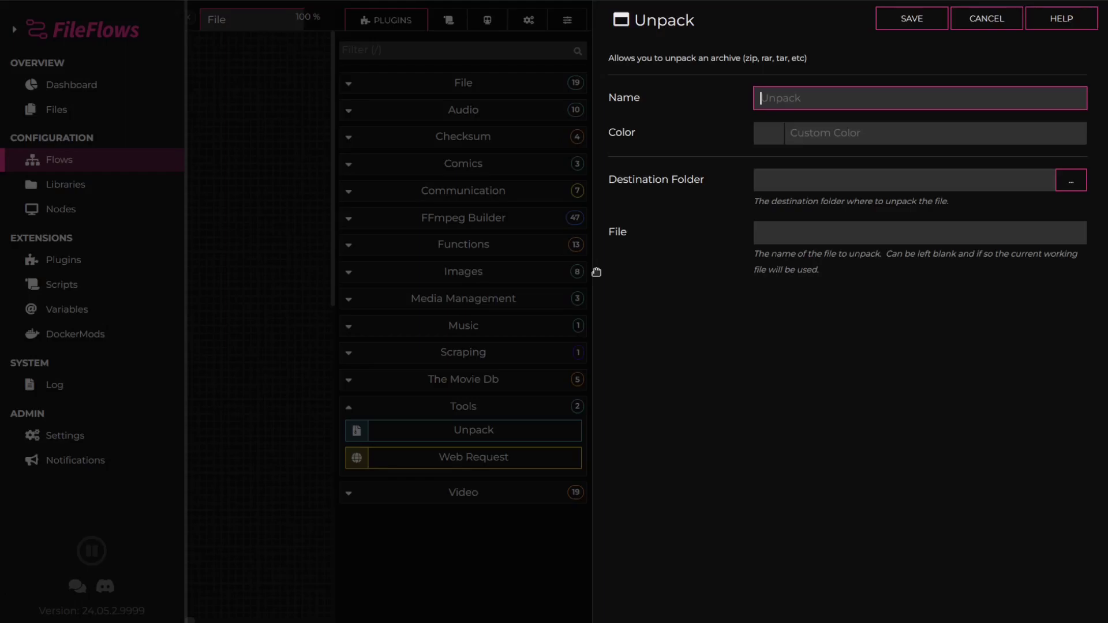
pyautogui.click(782, 174)
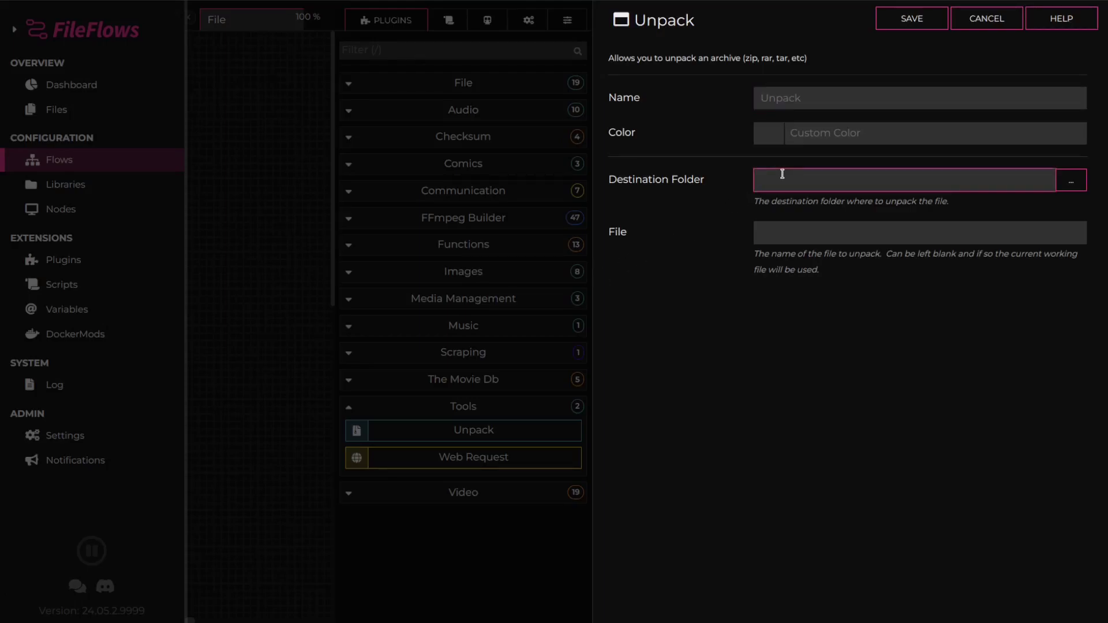
pyautogui.write('{')
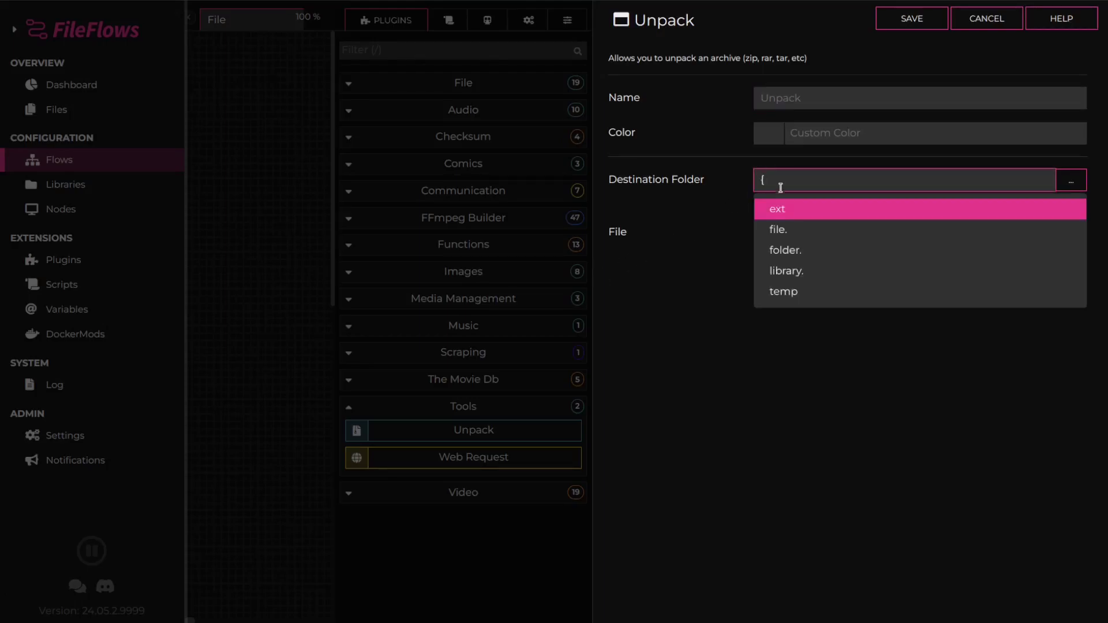
pyautogui.click(783, 290)
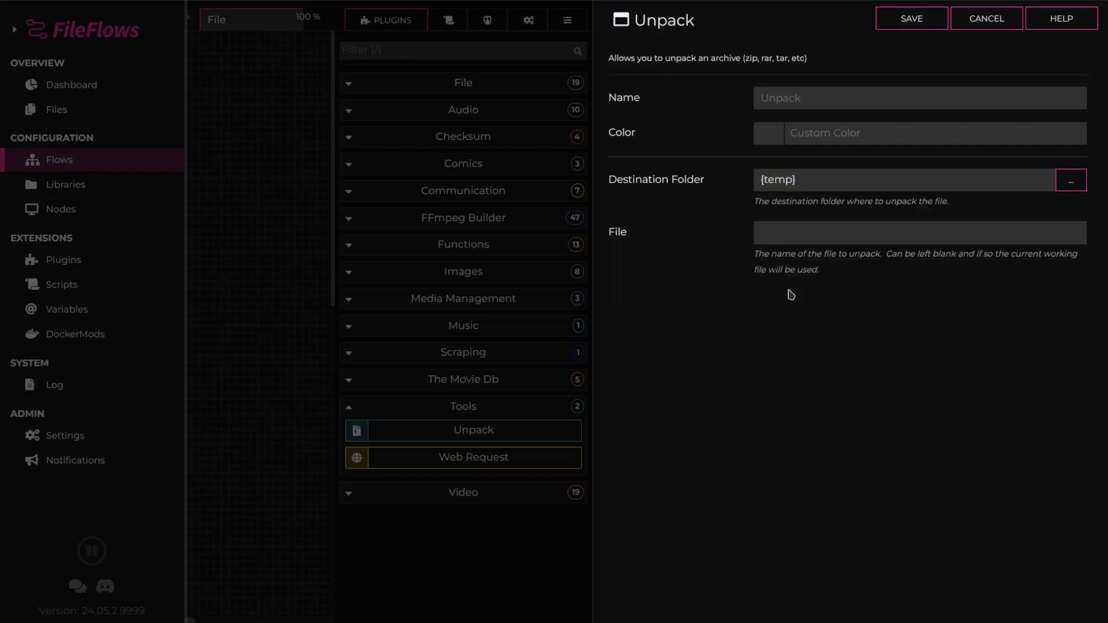
pyautogui.click(843, 180)
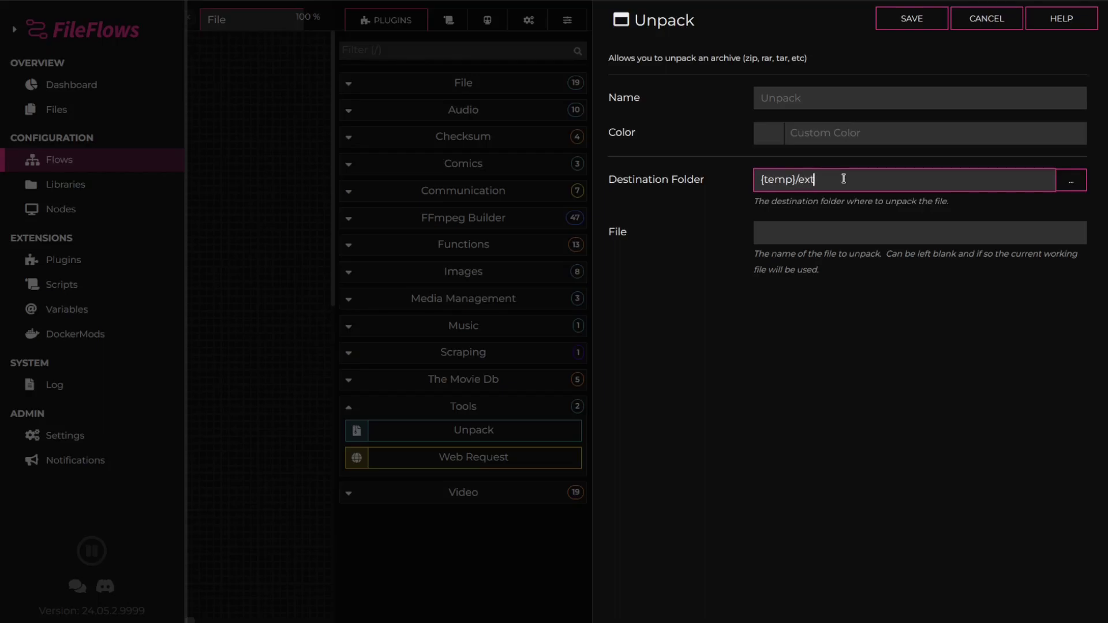
pyautogui.click(908, 20)
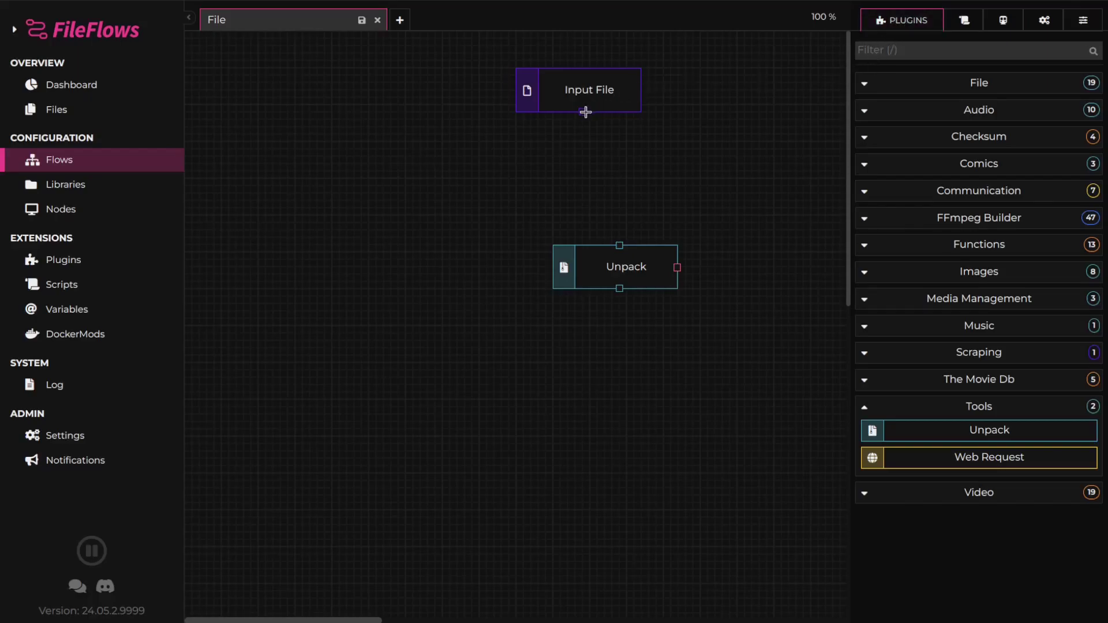
pyautogui.moveTo(583, 111); pyautogui.dragTo(590, 222)
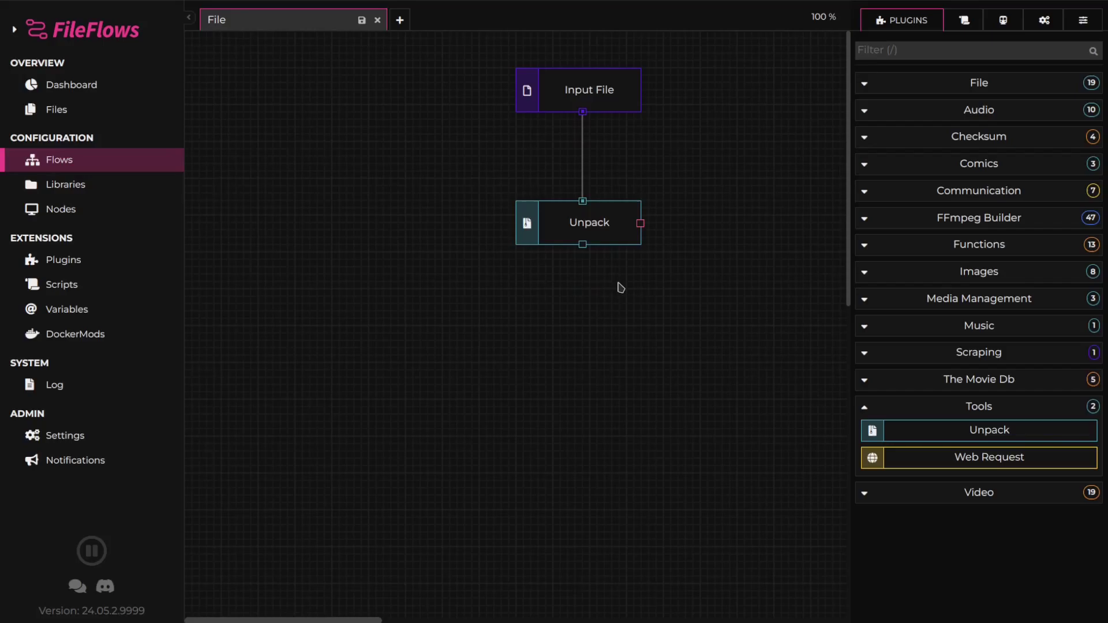
# - Create another new flow from the Blank Sub Flow template
pyautogui.click(400, 20)
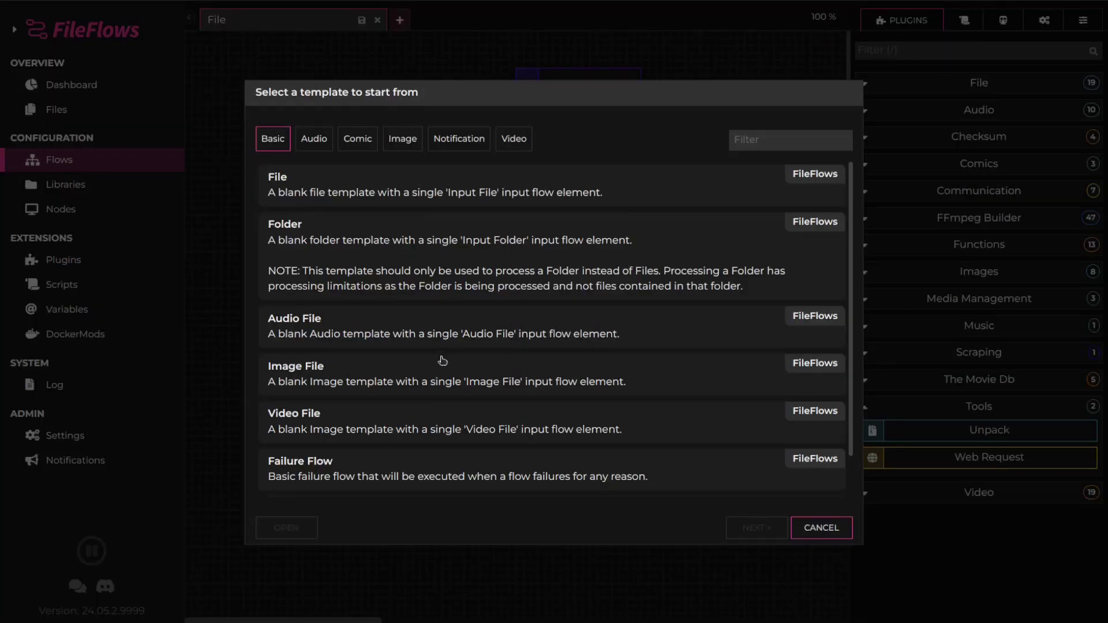
pyautogui.scroll(-1, 437, 397)
pyautogui.click(400, 481)
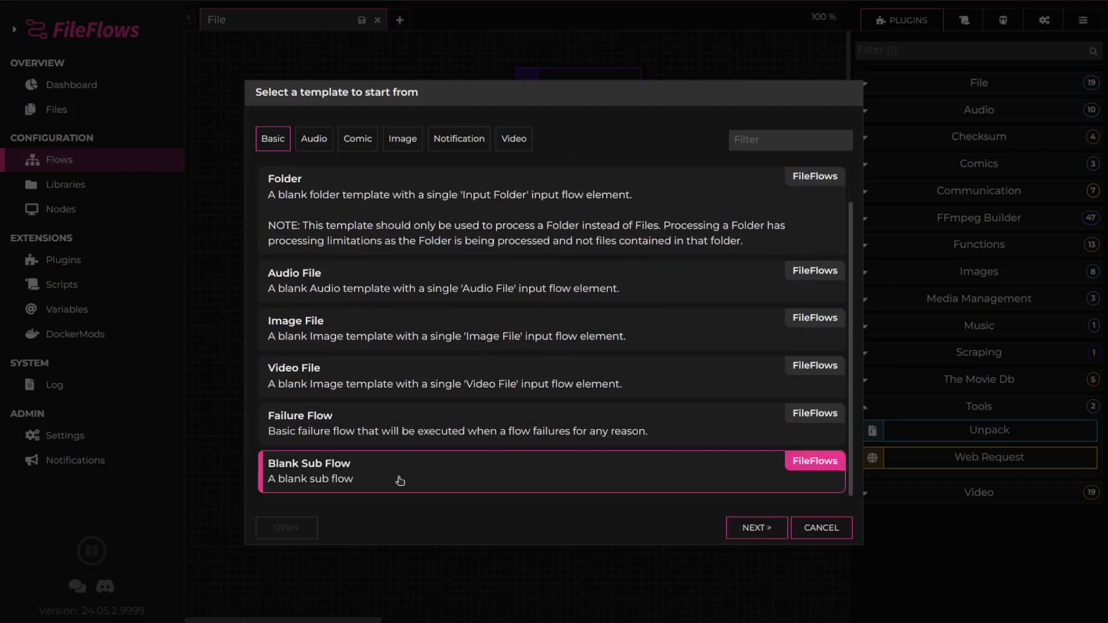
pyautogui.click(756, 527)
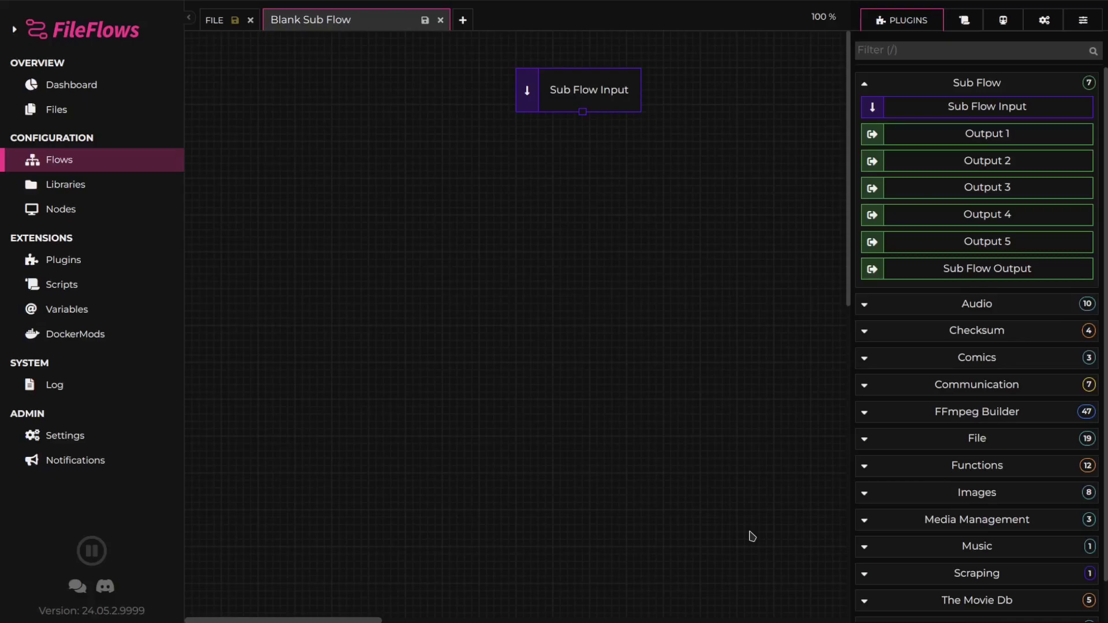
# - Add an Image Convert step outputting WebP at quality 70, fed by Sub Flow Input
pyautogui.click(915, 92)
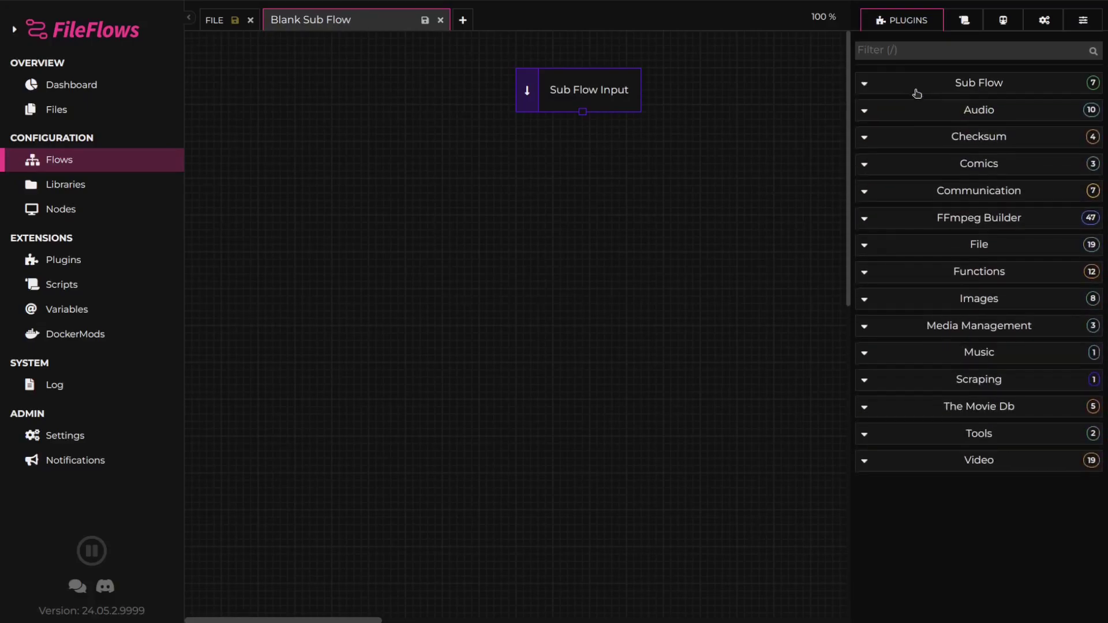
pyautogui.click(949, 301)
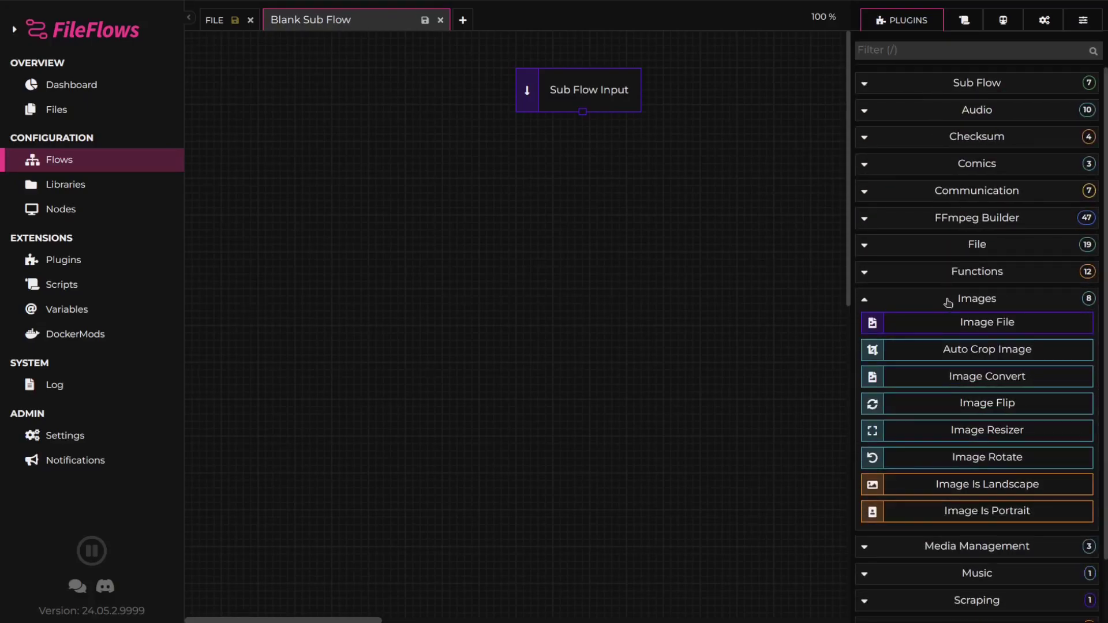
pyautogui.moveTo(961, 378); pyautogui.dragTo(590, 258)
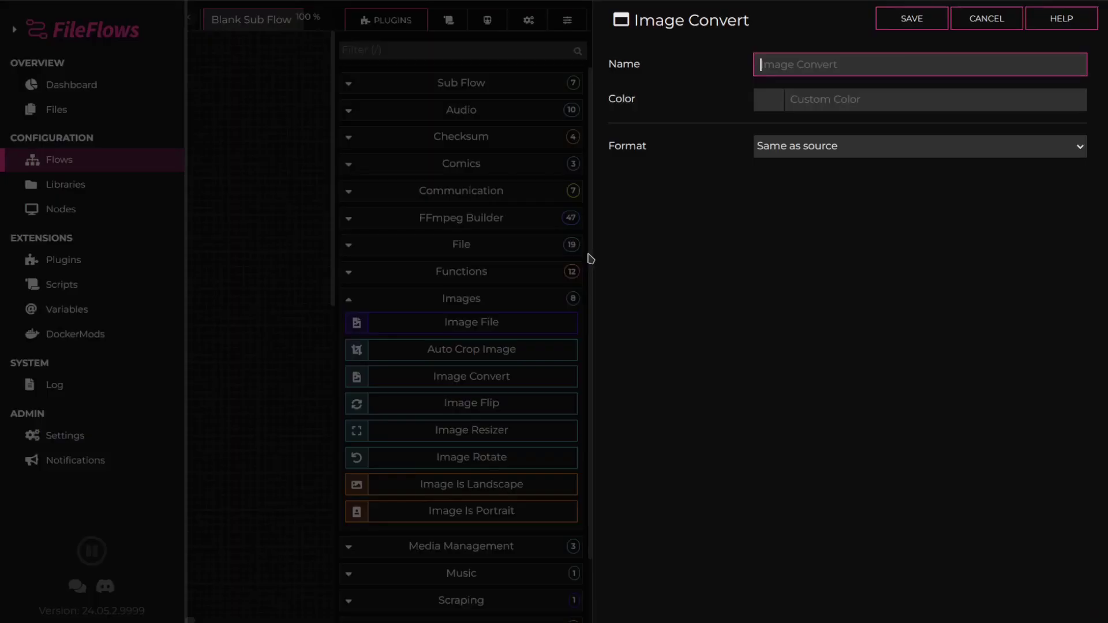
pyautogui.click(817, 145)
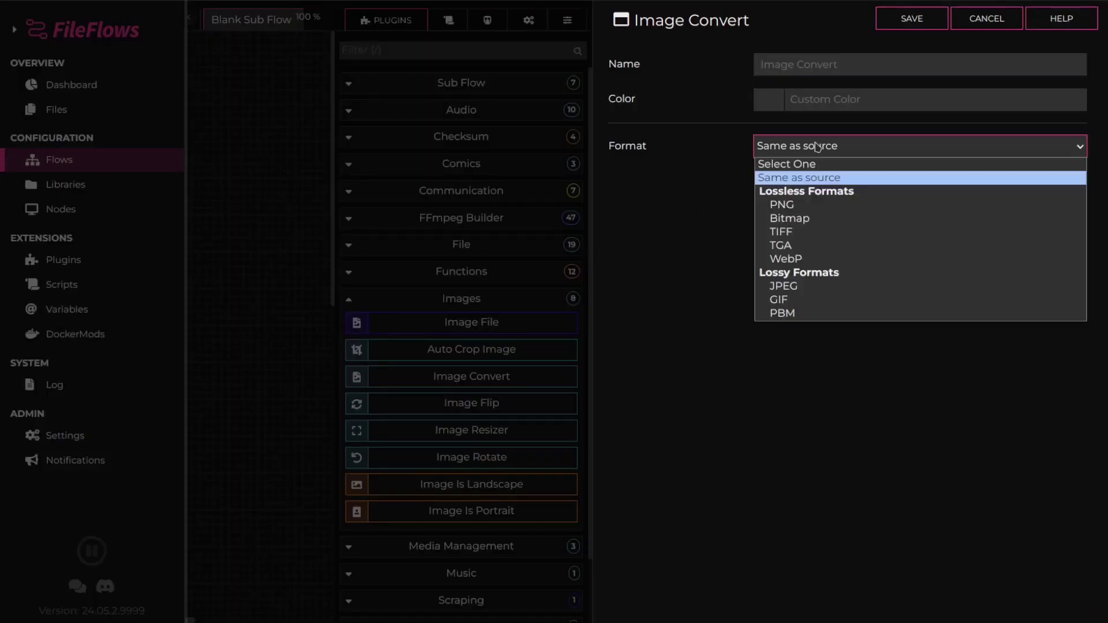
pyautogui.click(802, 258)
pyautogui.moveTo(898, 176); pyautogui.dragTo(858, 175)
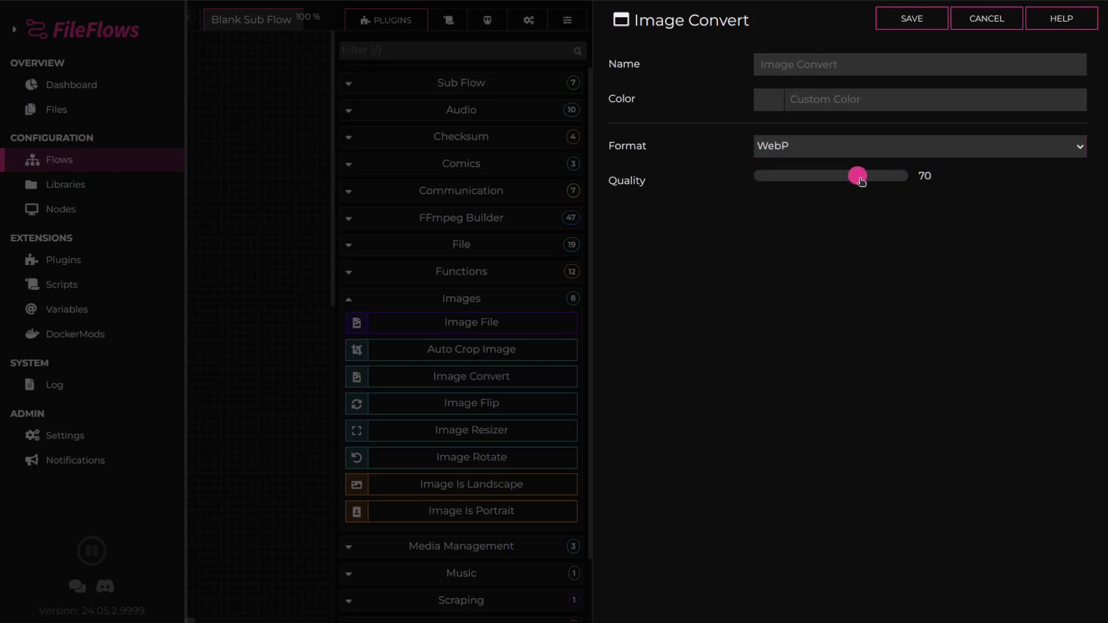
pyautogui.click(926, 23)
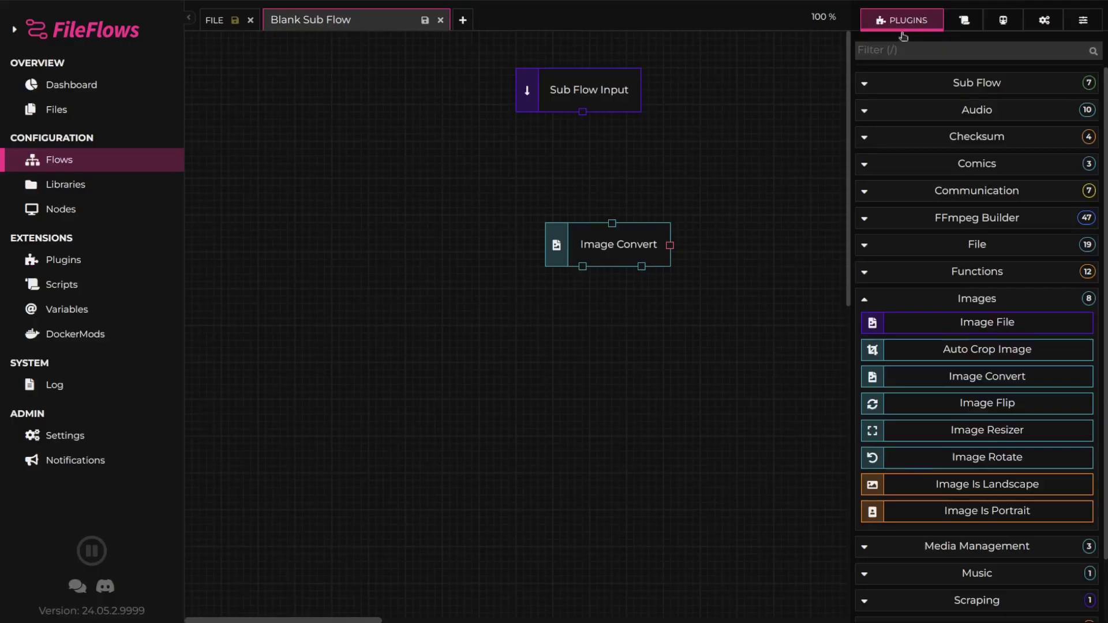
pyautogui.moveTo(582, 112); pyautogui.dragTo(593, 214)
pyautogui.click(651, 284)
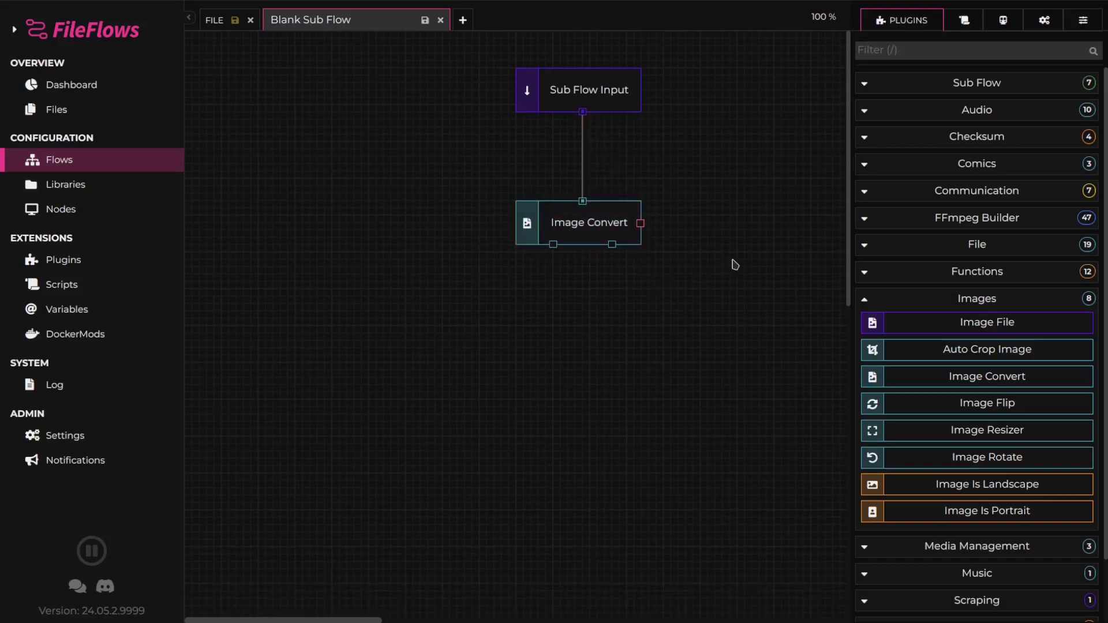
# - Add a File > Replace Original step connected after Image Convert
pyautogui.click(982, 245)
pyautogui.scroll(-2, 988, 289)
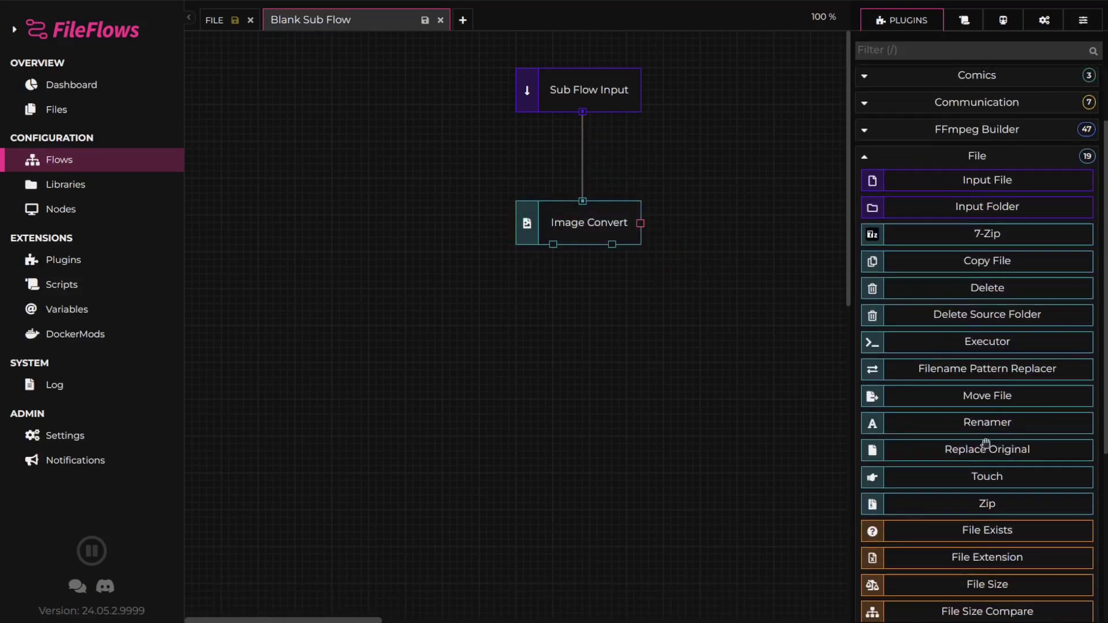
pyautogui.moveTo(986, 449); pyautogui.dragTo(583, 382)
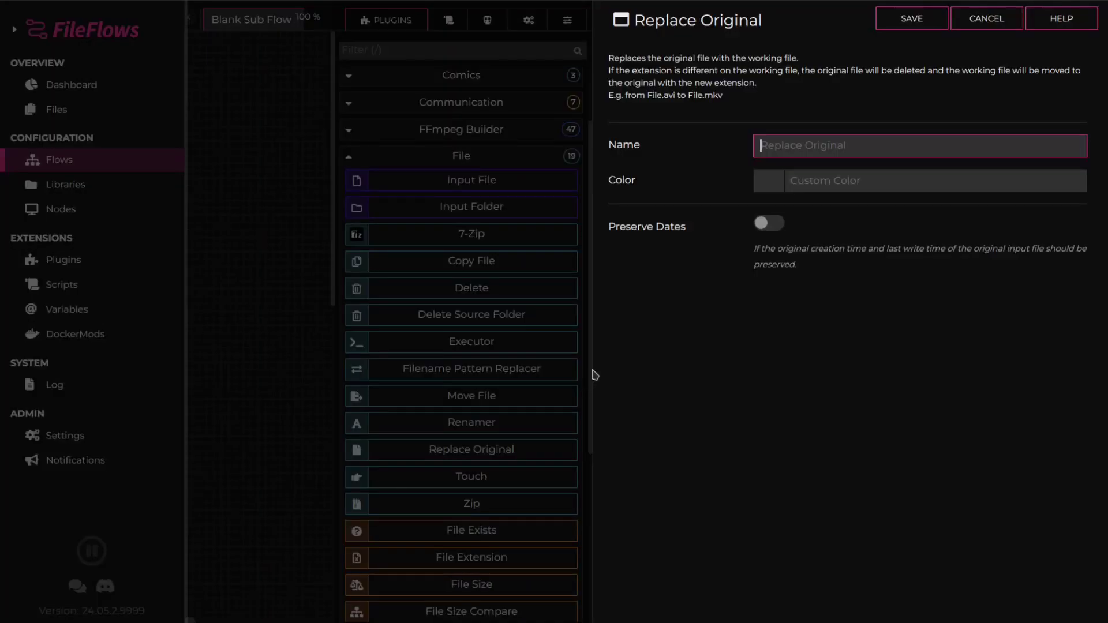
pyautogui.click(912, 19)
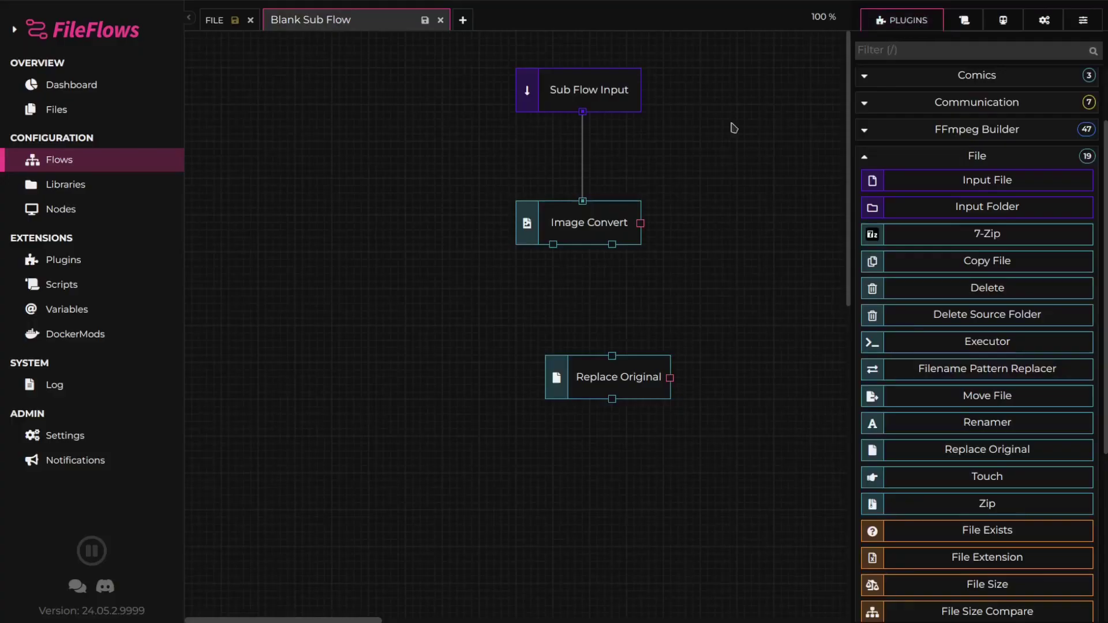
pyautogui.moveTo(553, 245); pyautogui.dragTo(575, 370)
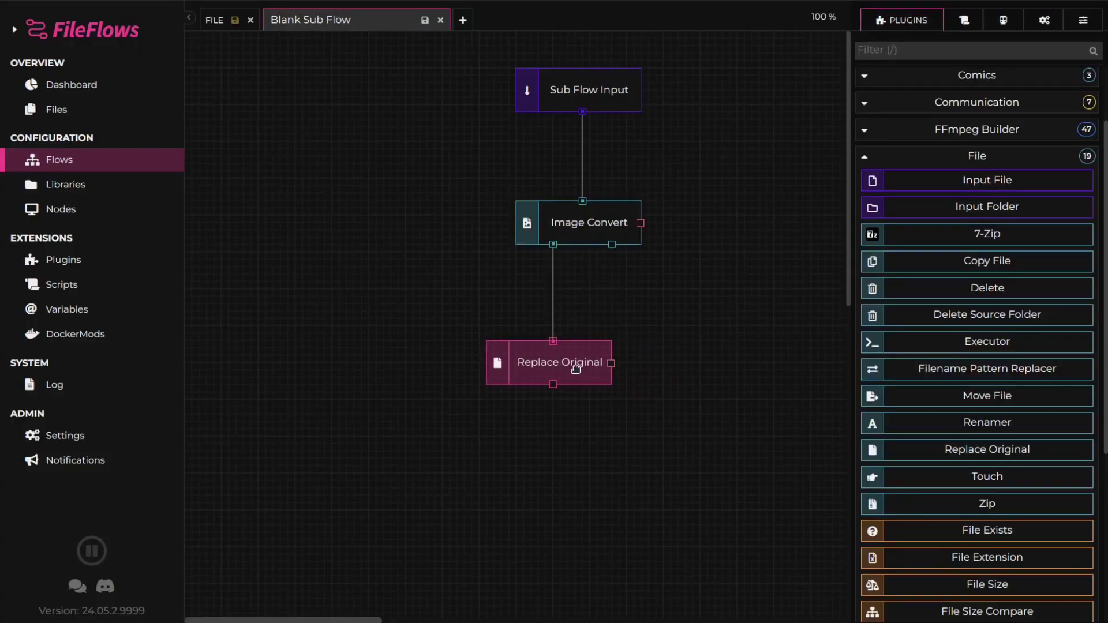
# - Name the sub flow 'Convert images', save it, and go back to the File flow
pyautogui.tripleClick(365, 26)
pyautogui.write('Con')
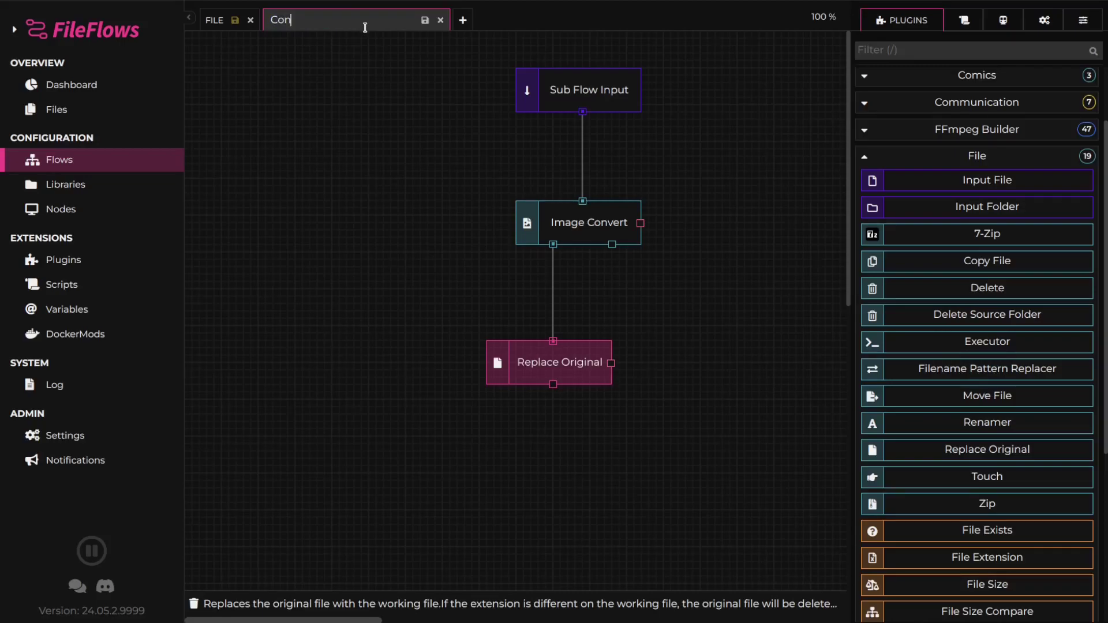
pyautogui.write('vert images')
pyautogui.click(424, 19)
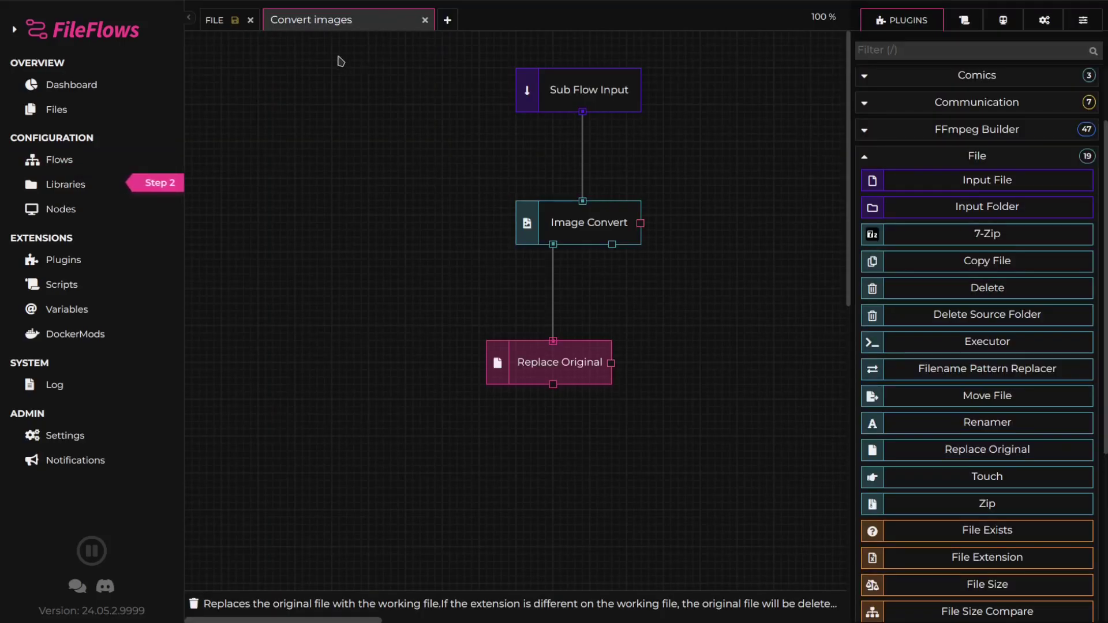
pyautogui.click(218, 22)
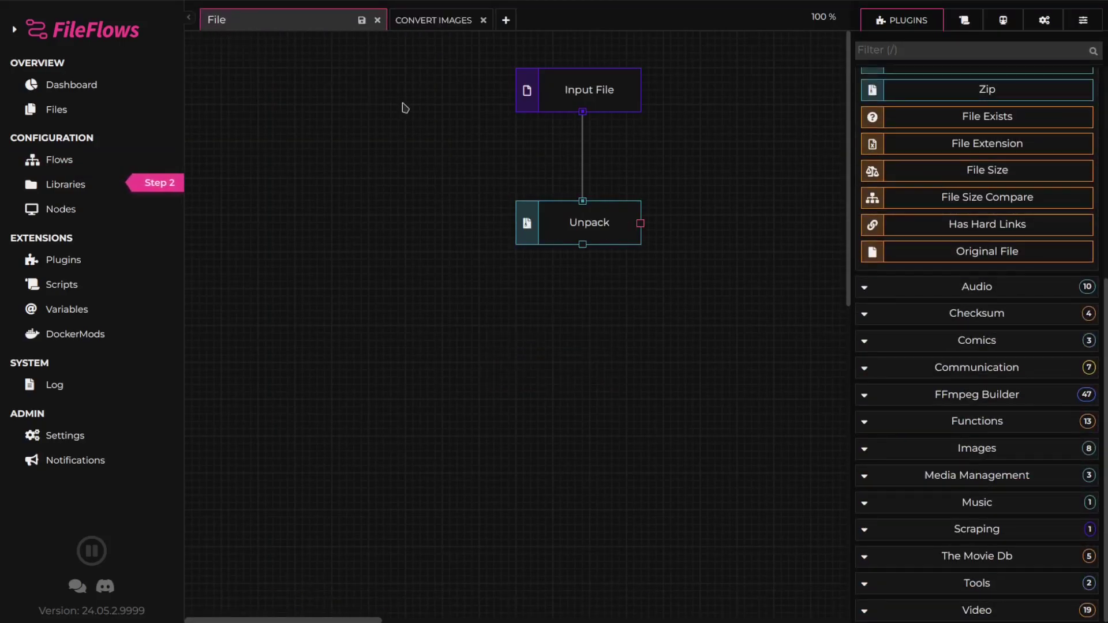
# - Add a Directory Iterator step set to run the 'Convert images' subflow
pyautogui.scroll(3, 991, 197)
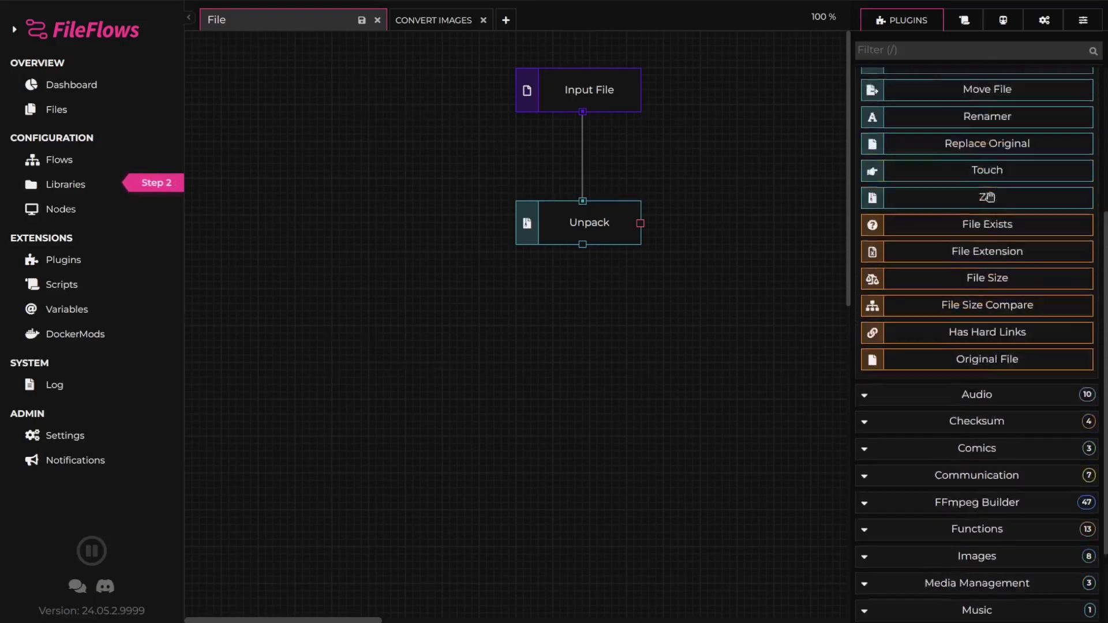
pyautogui.click(938, 51)
pyautogui.write('direc')
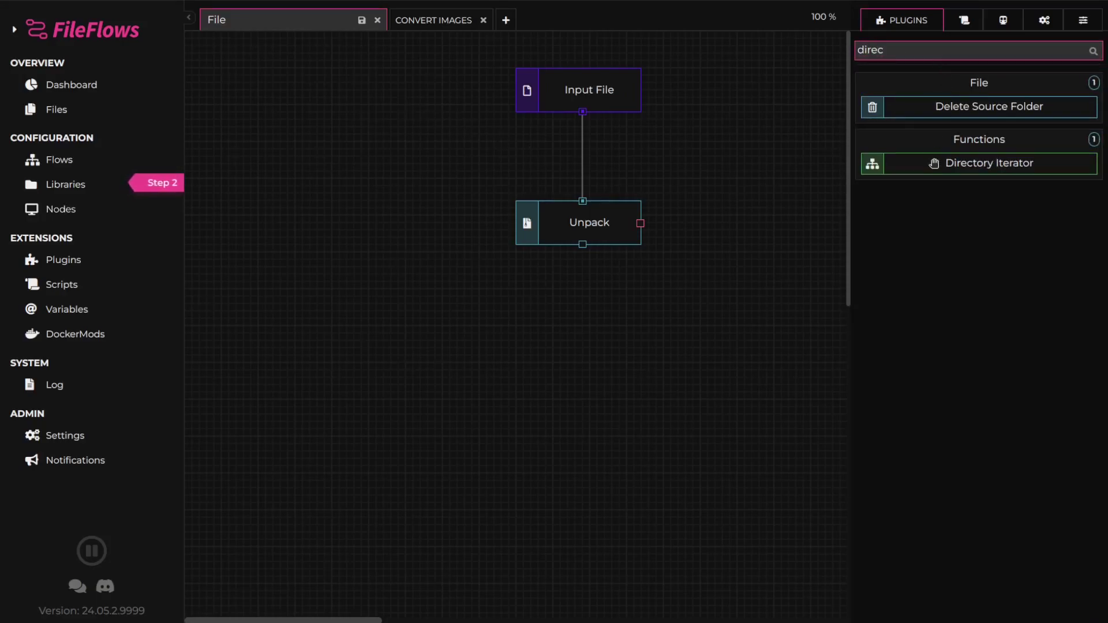
pyautogui.moveTo(934, 161); pyautogui.dragTo(537, 384)
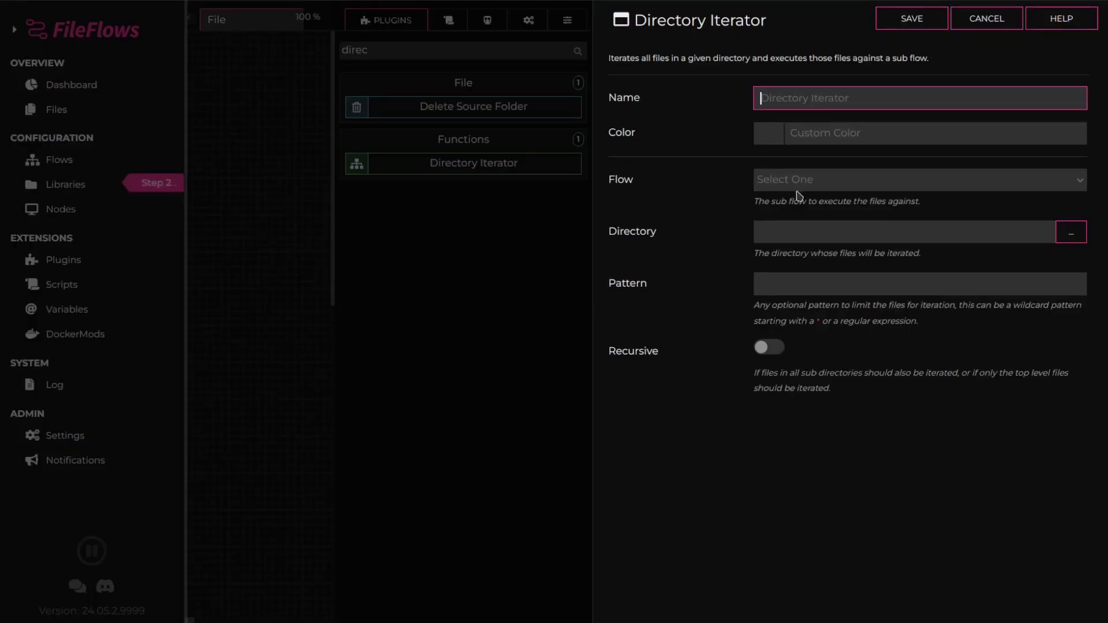
pyautogui.click(812, 184)
pyautogui.click(811, 212)
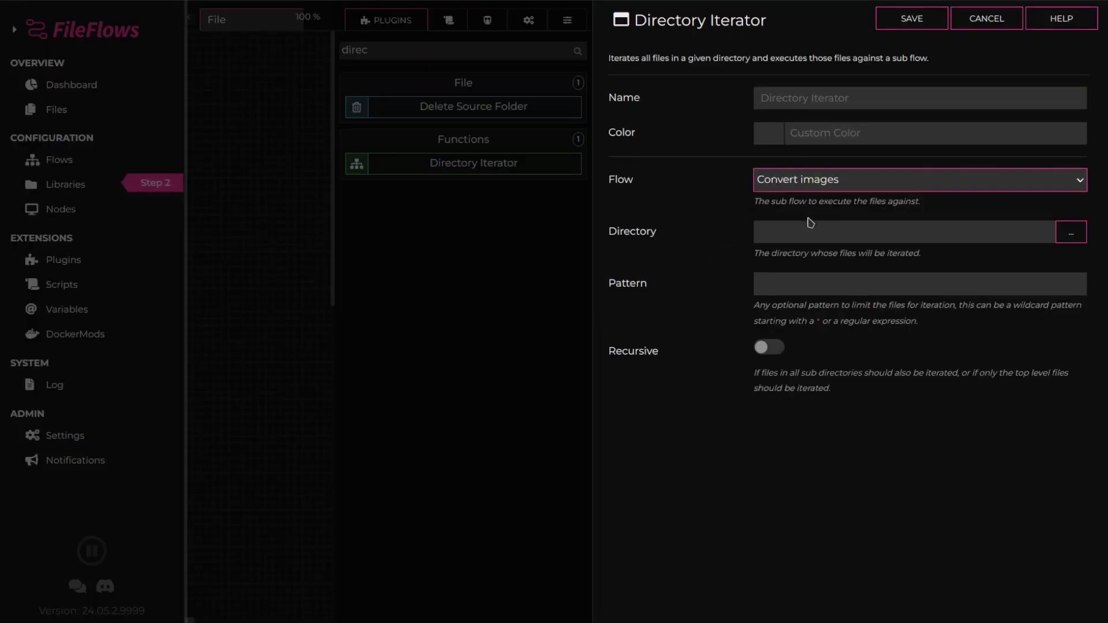
# - Point it recursively at {temp}/extracted with pattern IMAGES, and connect it under Unpack
pyautogui.click(807, 230)
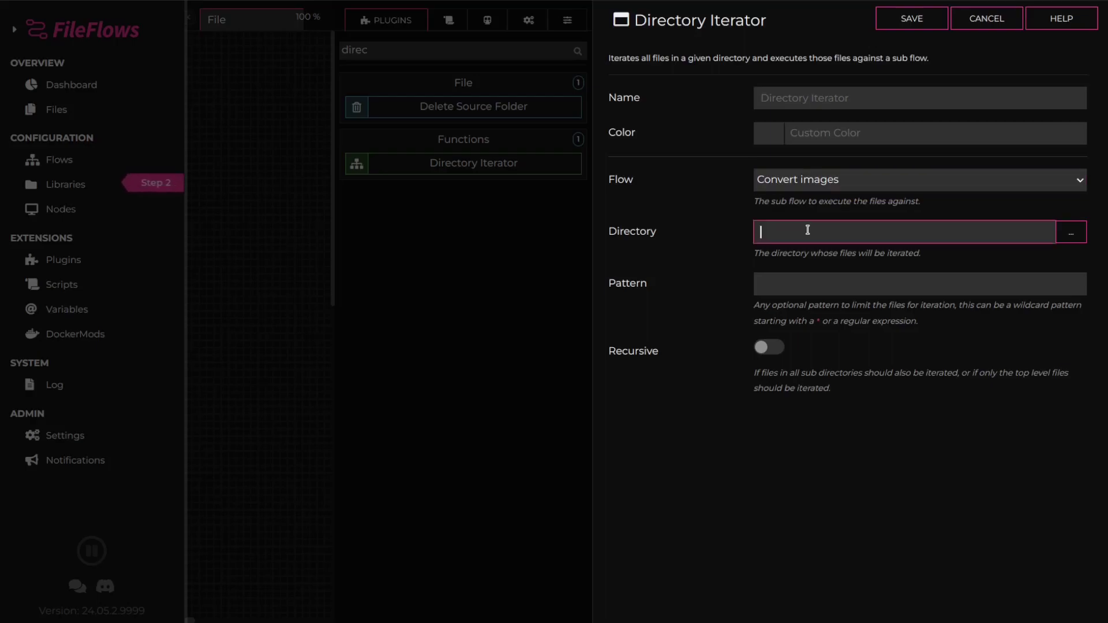
pyautogui.write('{')
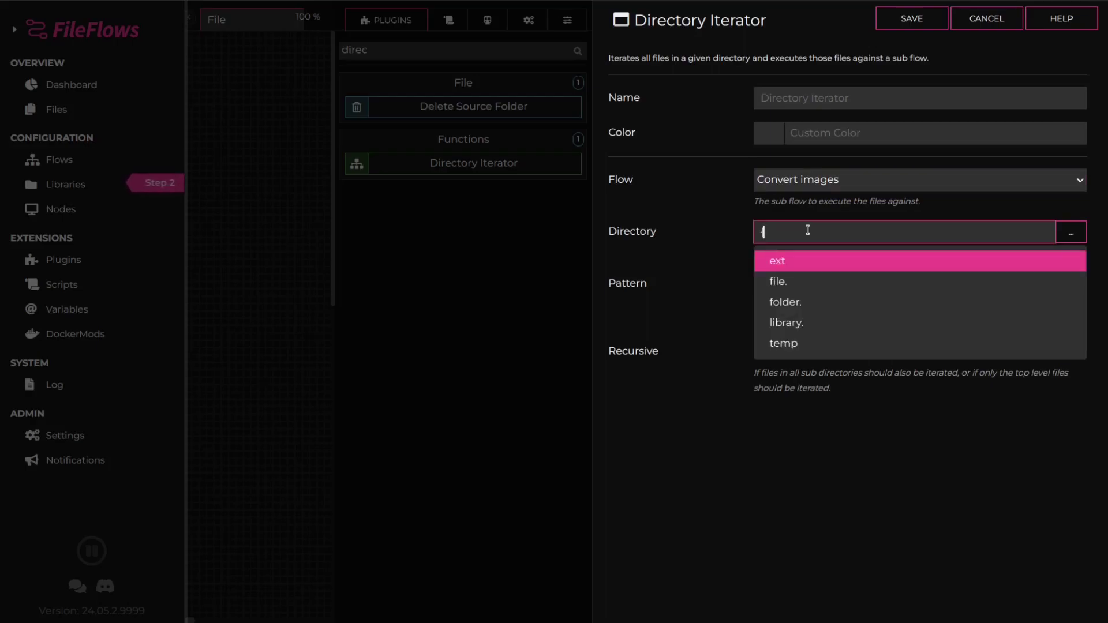
pyautogui.write('temp}/extracted')
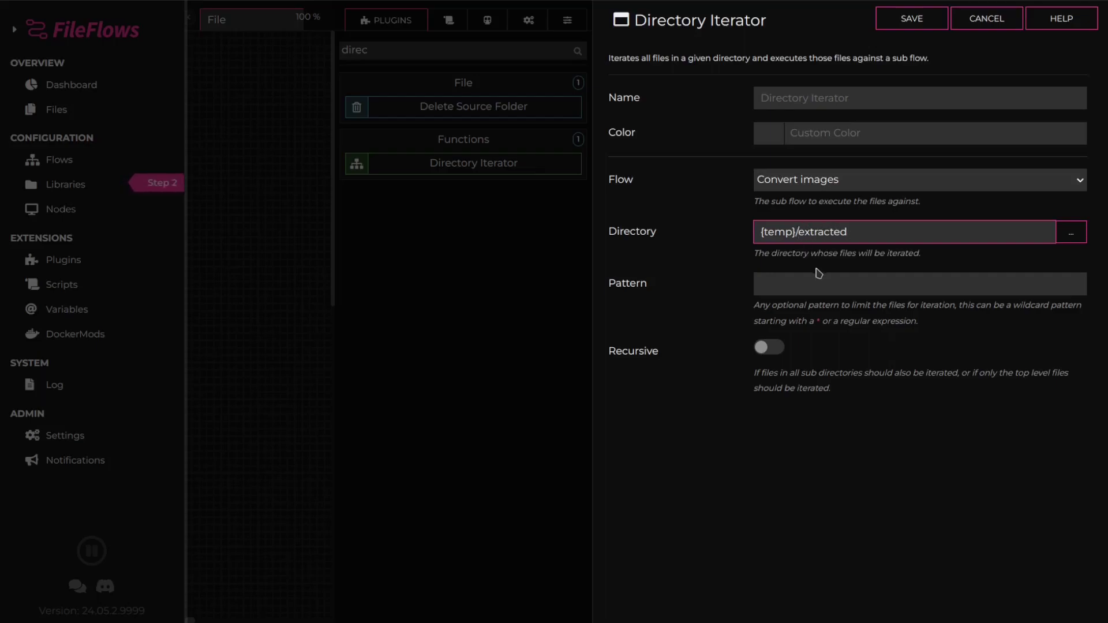
pyautogui.click(817, 288)
pyautogui.write('IMAGES')
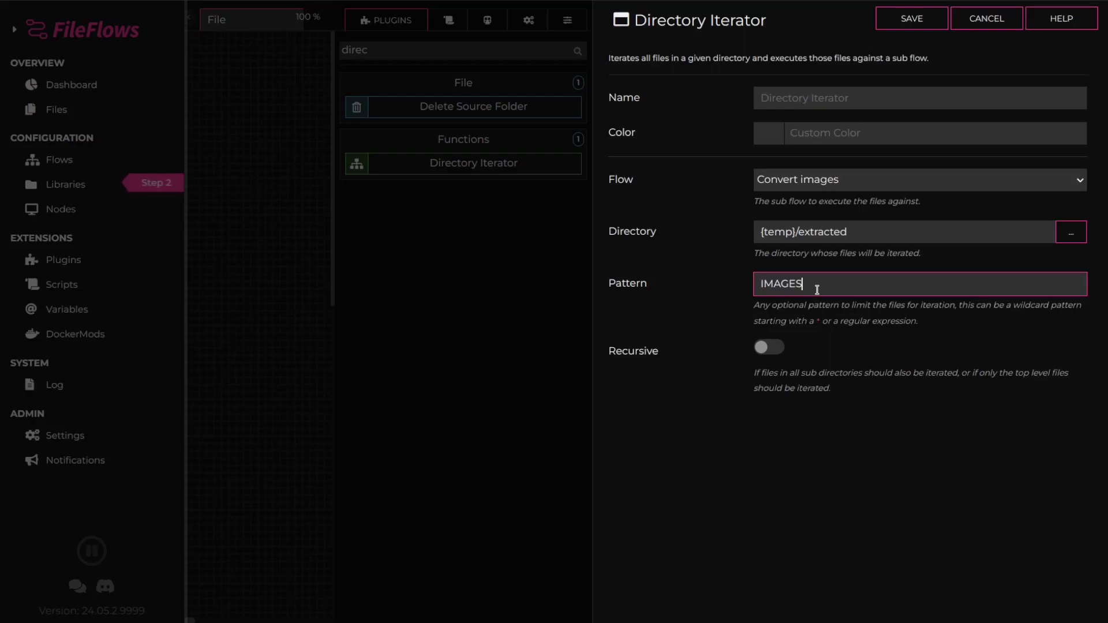
pyautogui.click(770, 349)
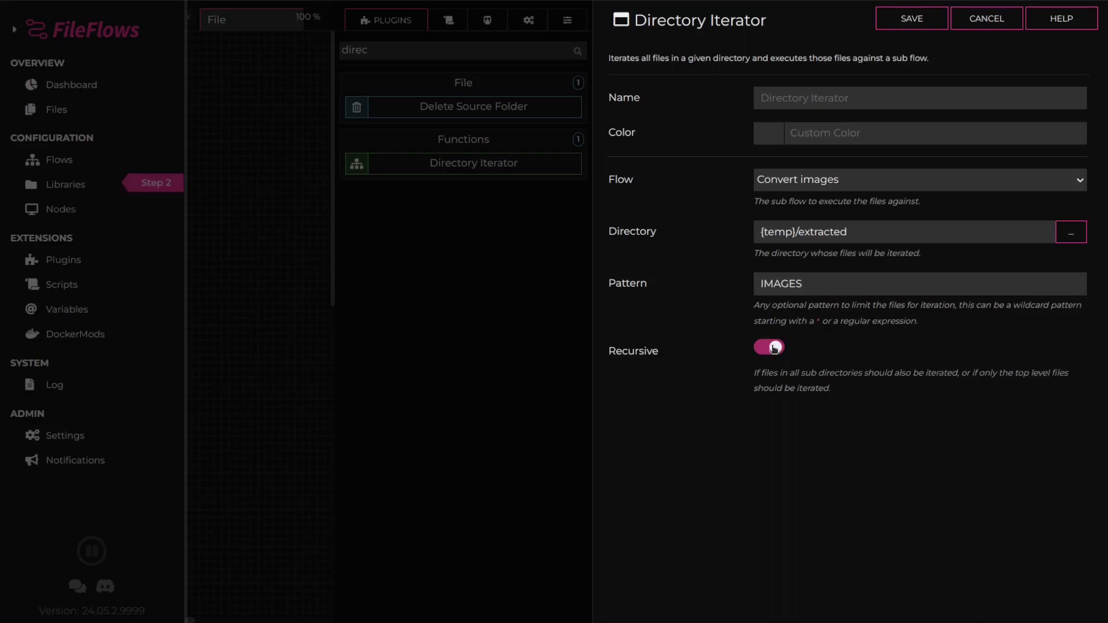
pyautogui.click(907, 20)
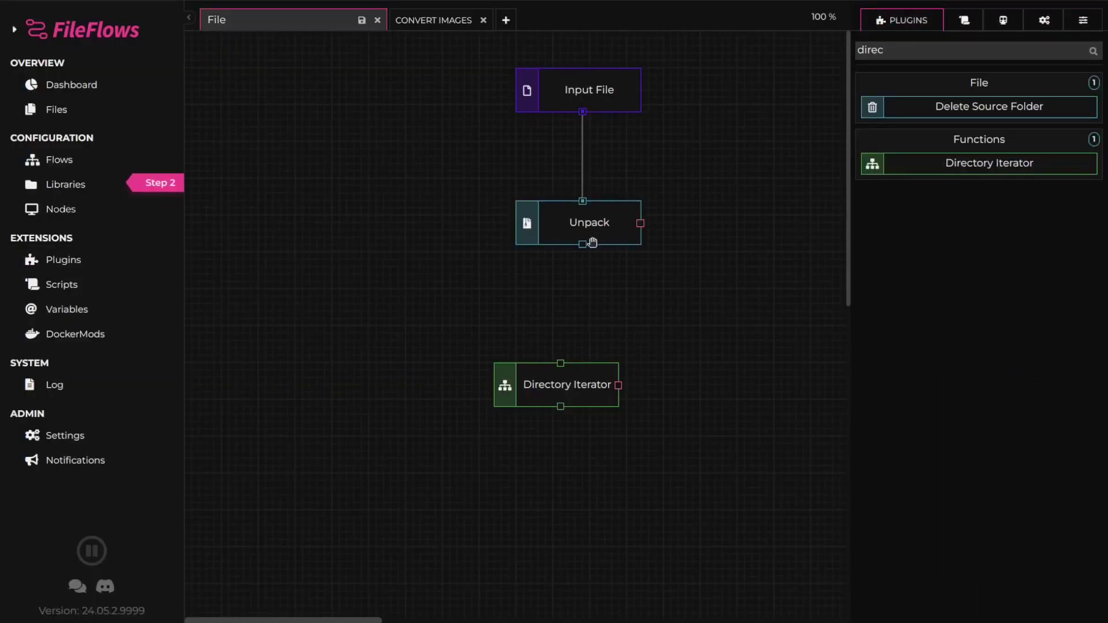
pyautogui.moveTo(583, 244); pyautogui.dragTo(609, 338)
pyautogui.click(719, 281)
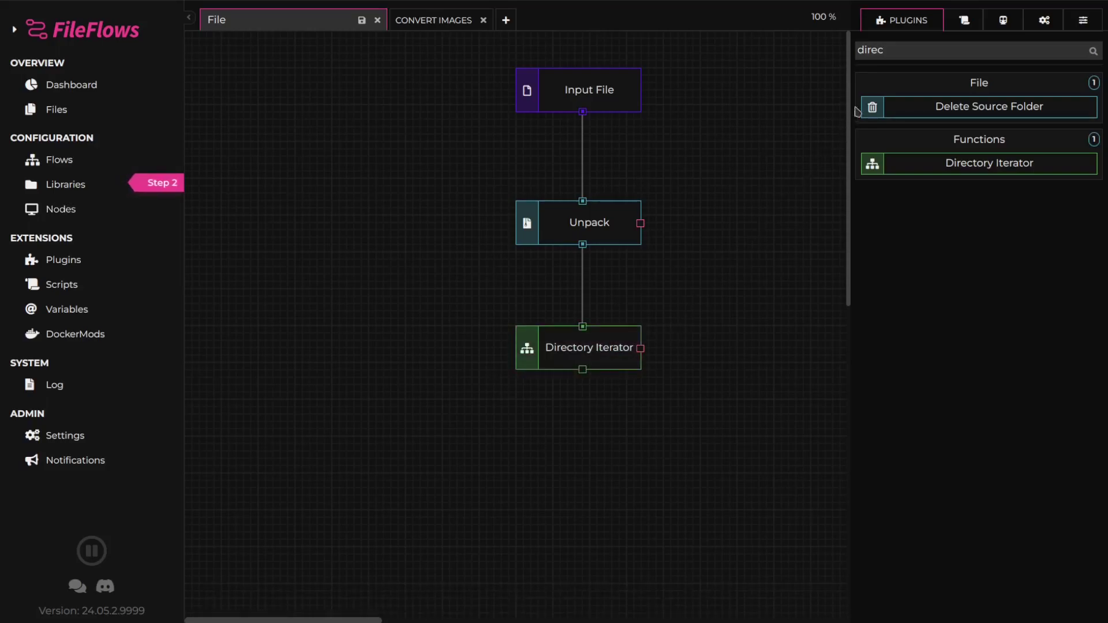
pyautogui.doubleClick(894, 54)
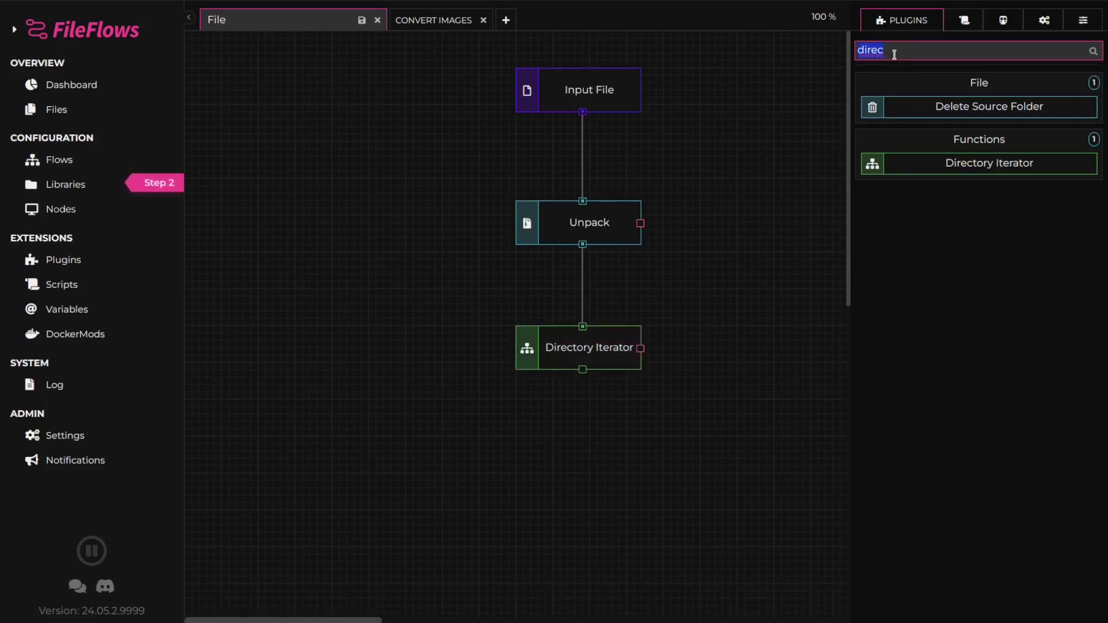
# - Add a Zip step zipping {temp}/extracted into destination folder {temp}
pyautogui.write('zip')
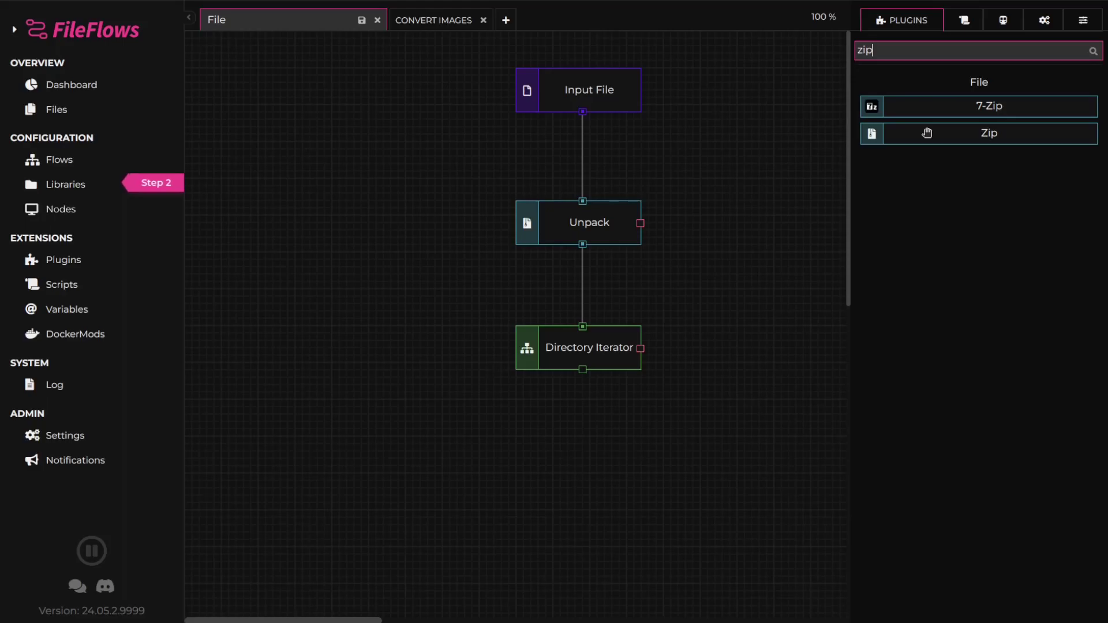
pyautogui.moveTo(924, 132); pyautogui.dragTo(554, 460)
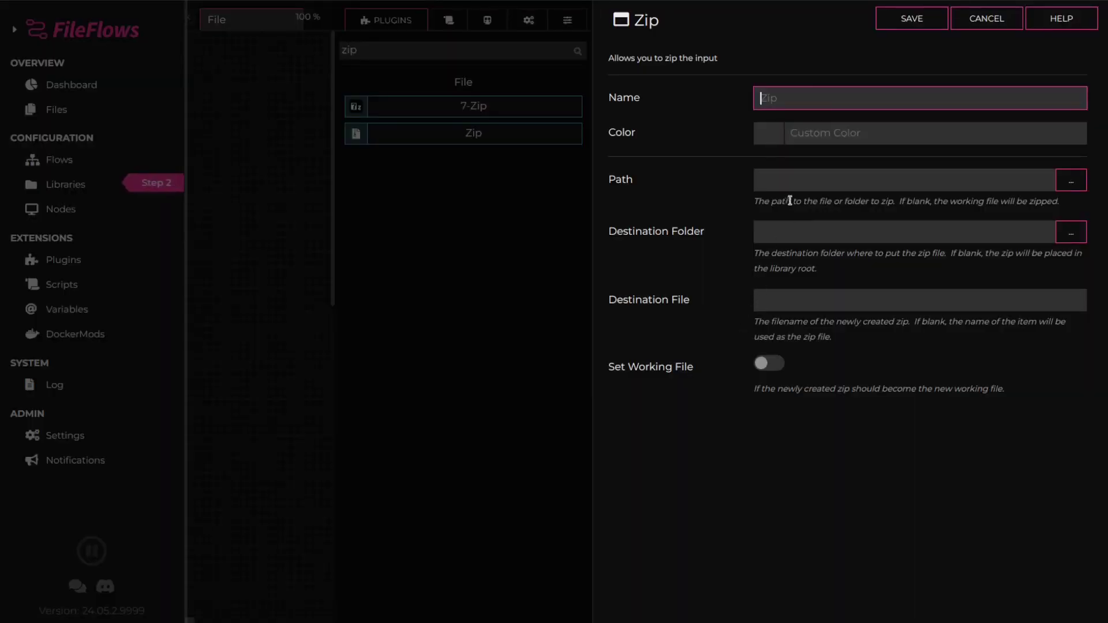
pyautogui.click(794, 182)
pyautogui.write('{temp}/extracted')
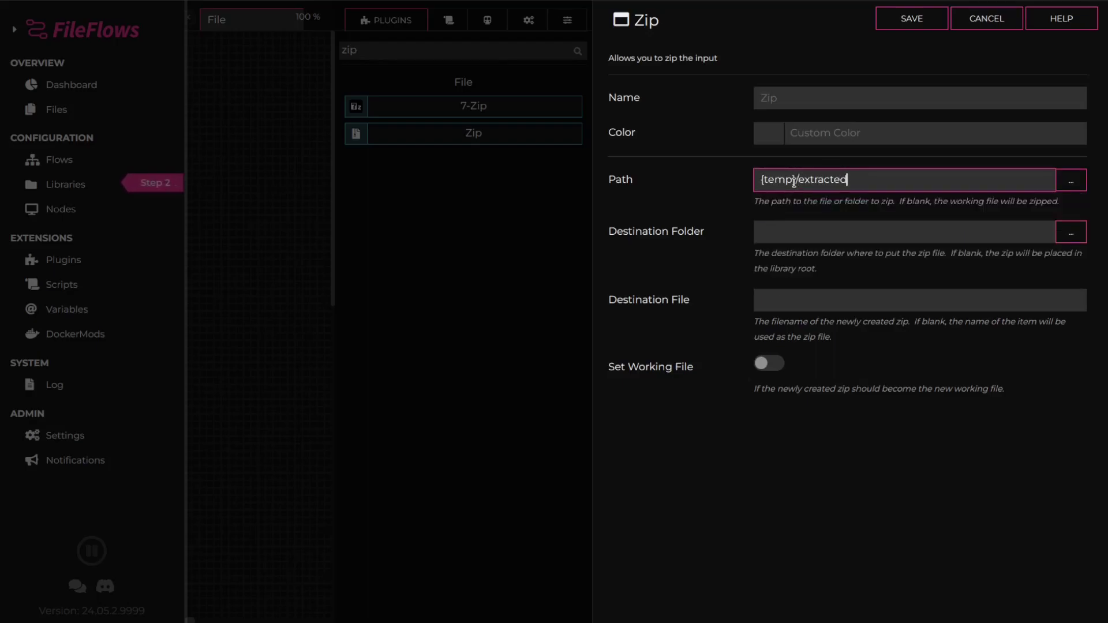
pyautogui.click(824, 236)
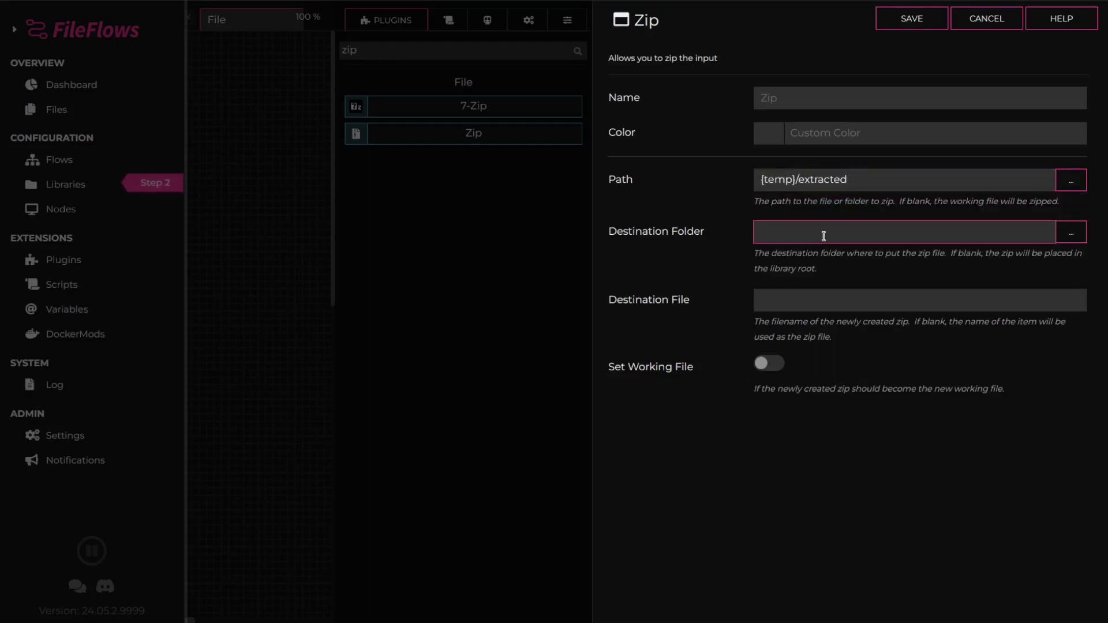
pyautogui.write('{temp}')
# - Name the zip newzip.zip as the working file and connect it after Directory Iterator
pyautogui.click(825, 290)
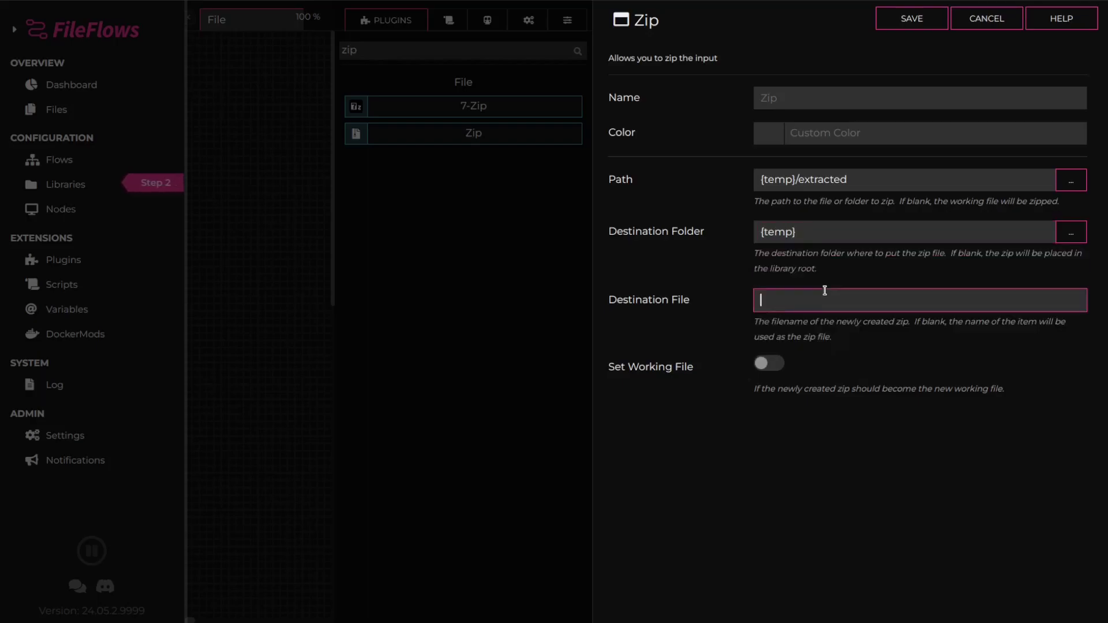
pyautogui.write('newzip.zip')
pyautogui.click(771, 365)
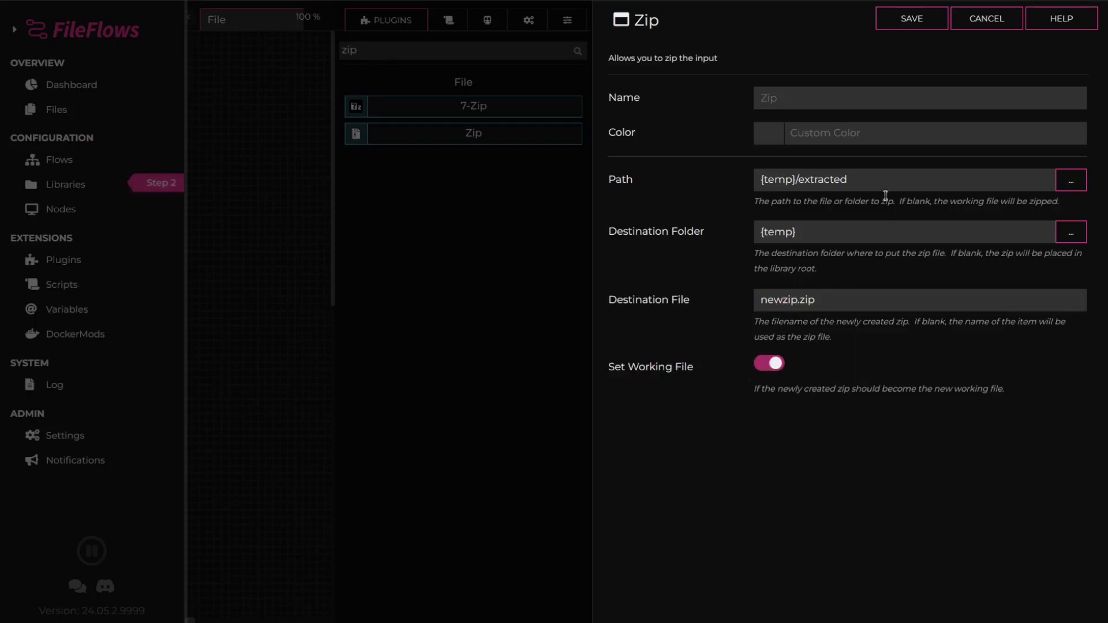
pyautogui.click(921, 24)
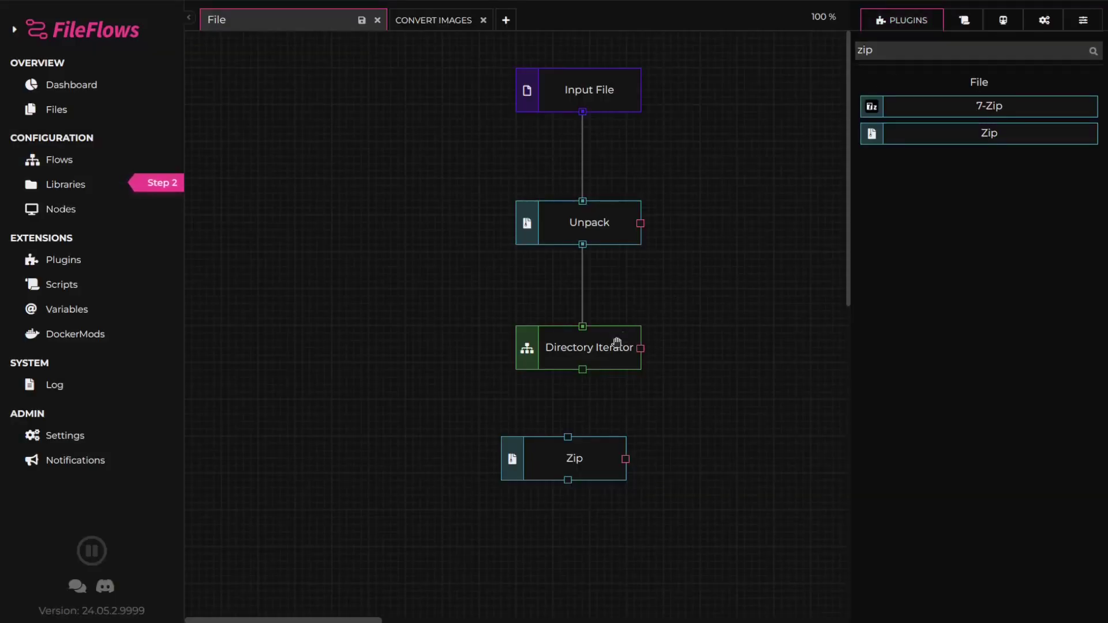
pyautogui.moveTo(583, 370); pyautogui.dragTo(600, 458)
pyautogui.doubleClick(920, 53)
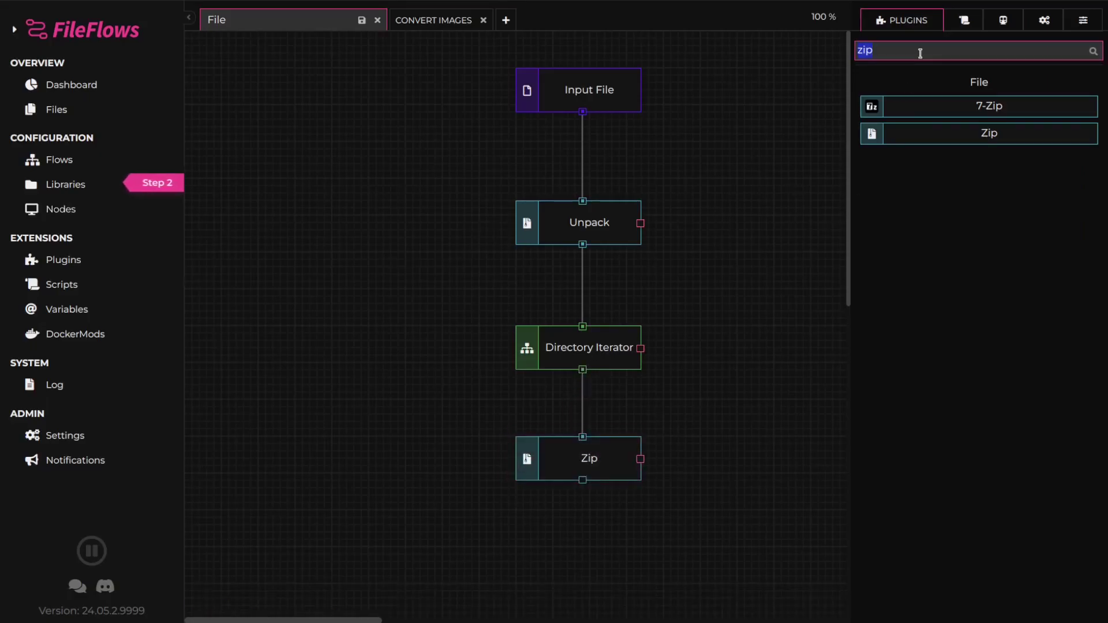
# - Add a Replace Original step with default settings, connected beneath Zip
pyautogui.write('replace')
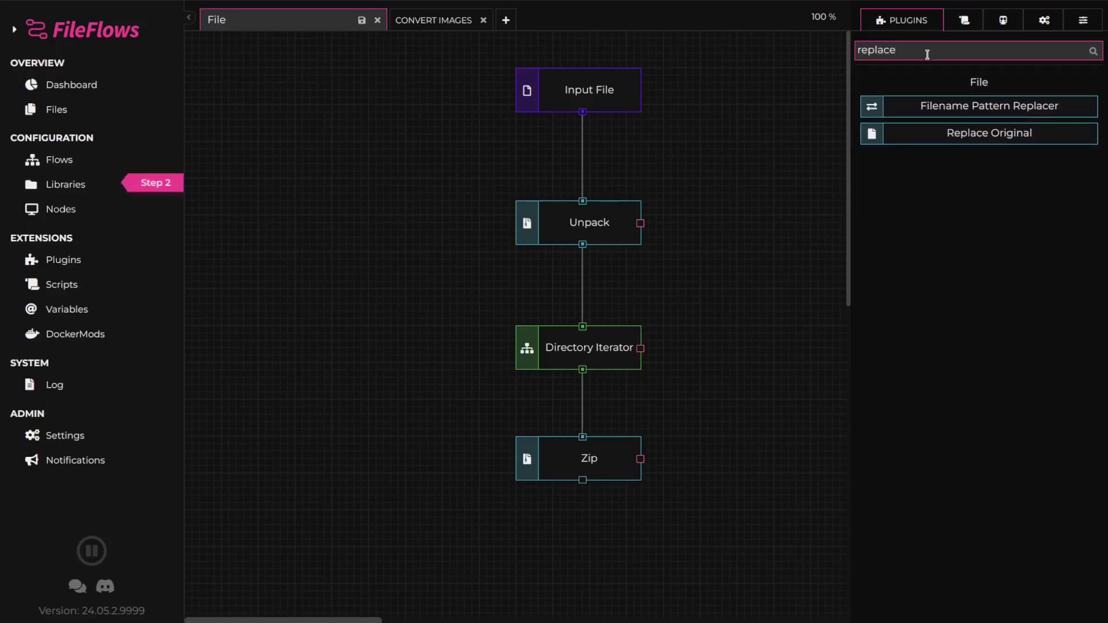
pyautogui.moveTo(984, 133); pyautogui.dragTo(597, 563)
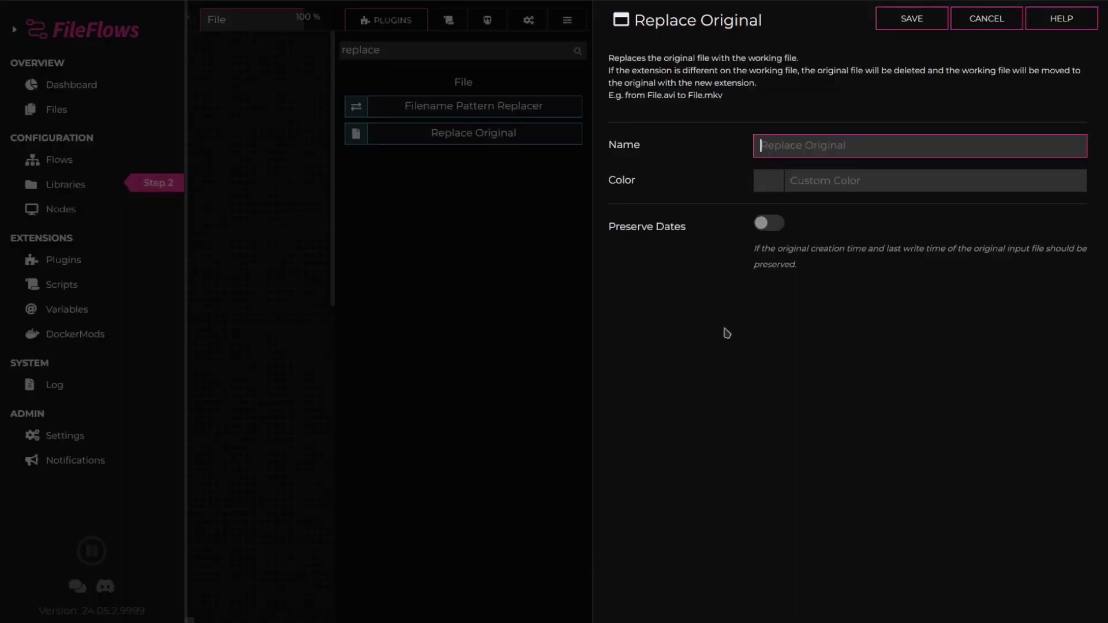
pyautogui.click(910, 23)
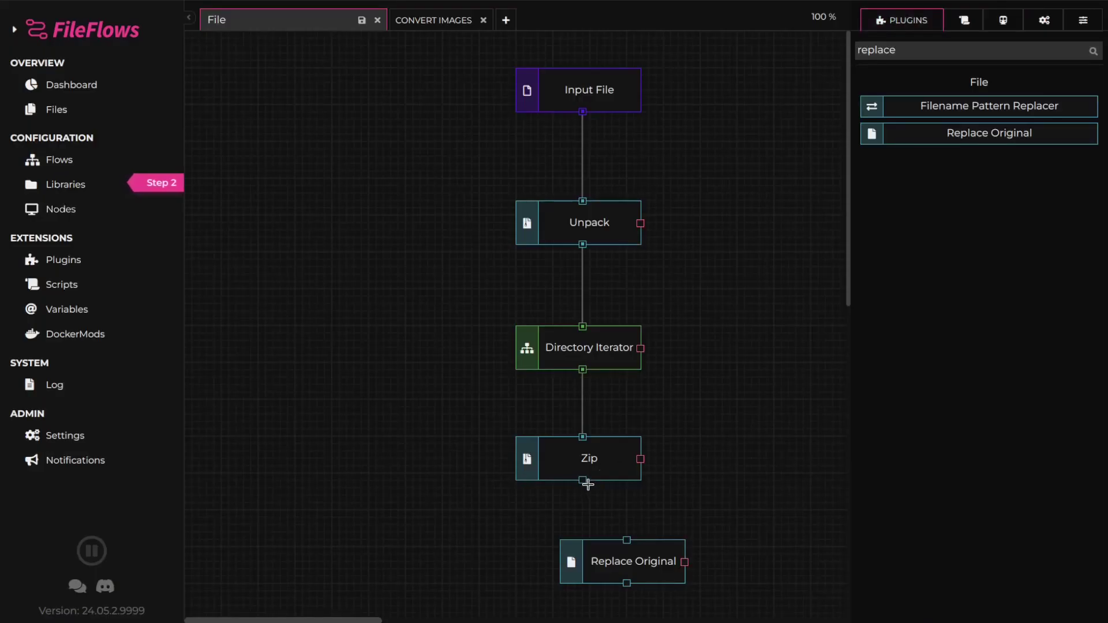
pyautogui.moveTo(582, 479); pyautogui.dragTo(594, 559)
pyautogui.click(694, 512)
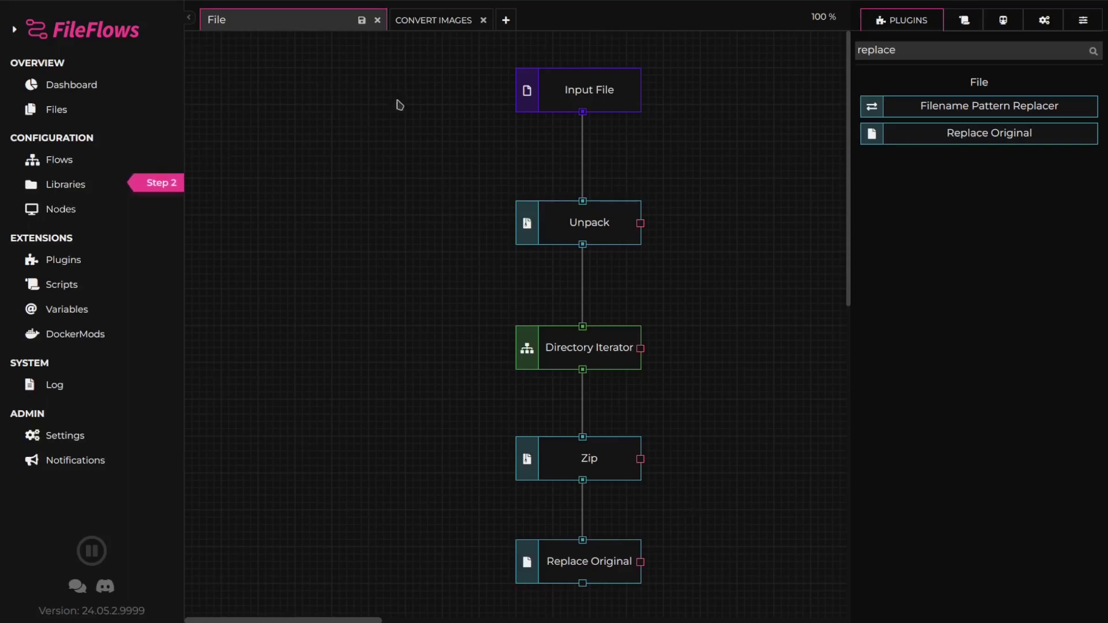
# - Enter 'Convert Zip Images to Web' as the flow's name in its tab and save it
pyautogui.write('Convert Zip to Web')
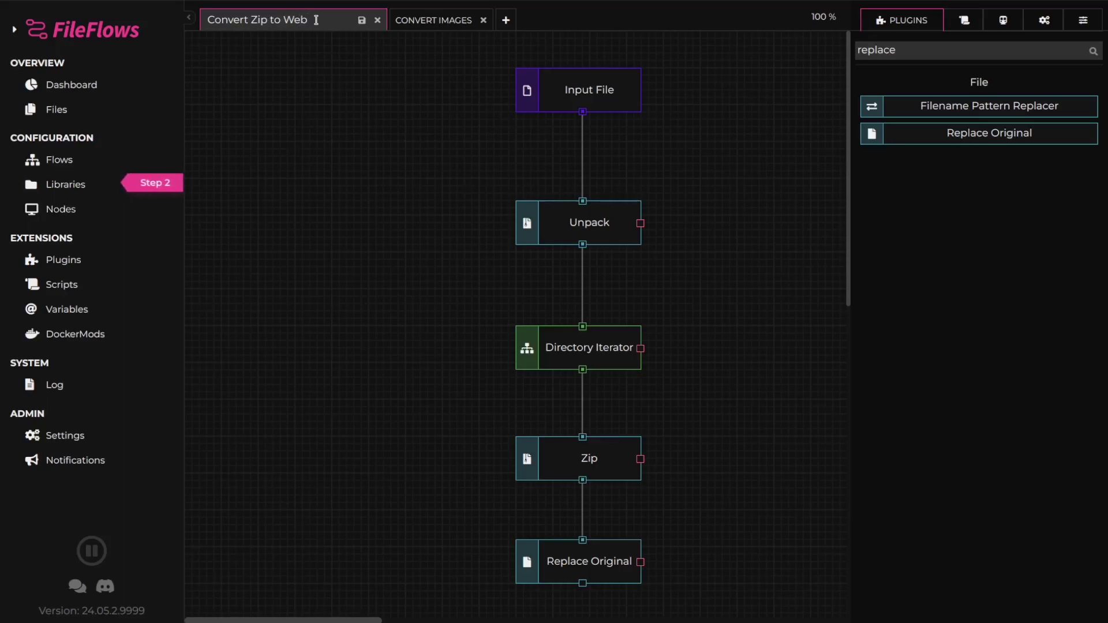
pyautogui.write('Images')
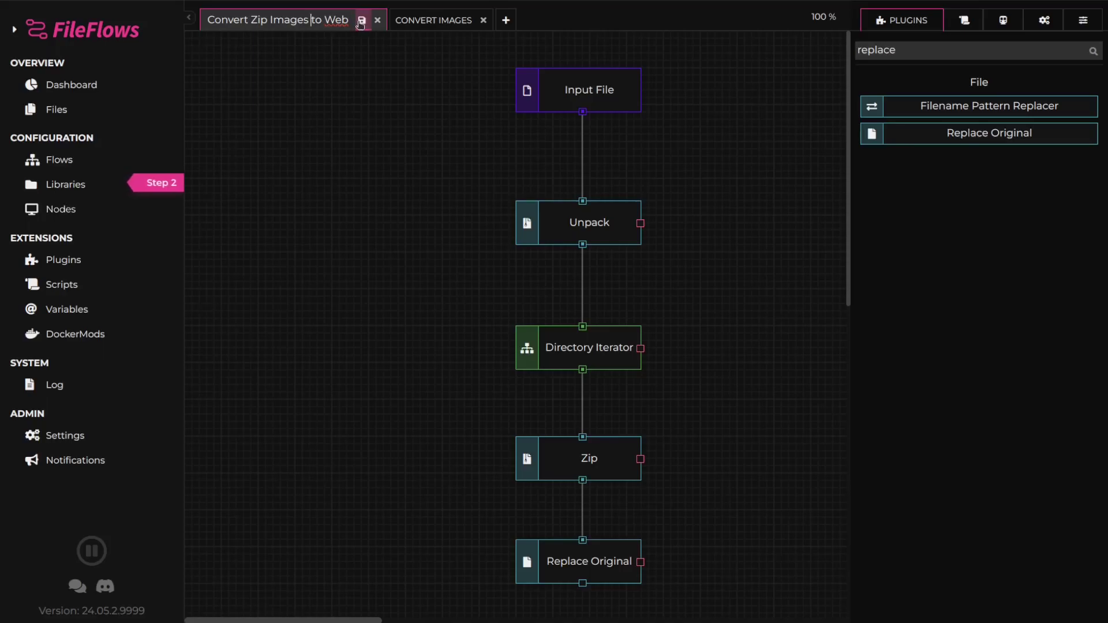
pyautogui.click(362, 21)
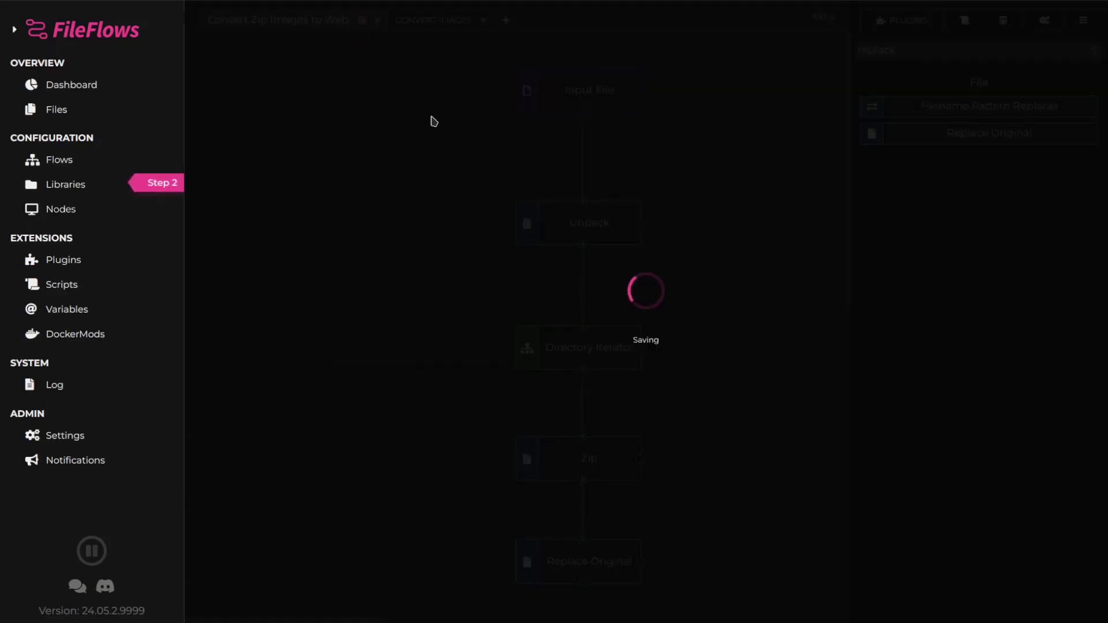